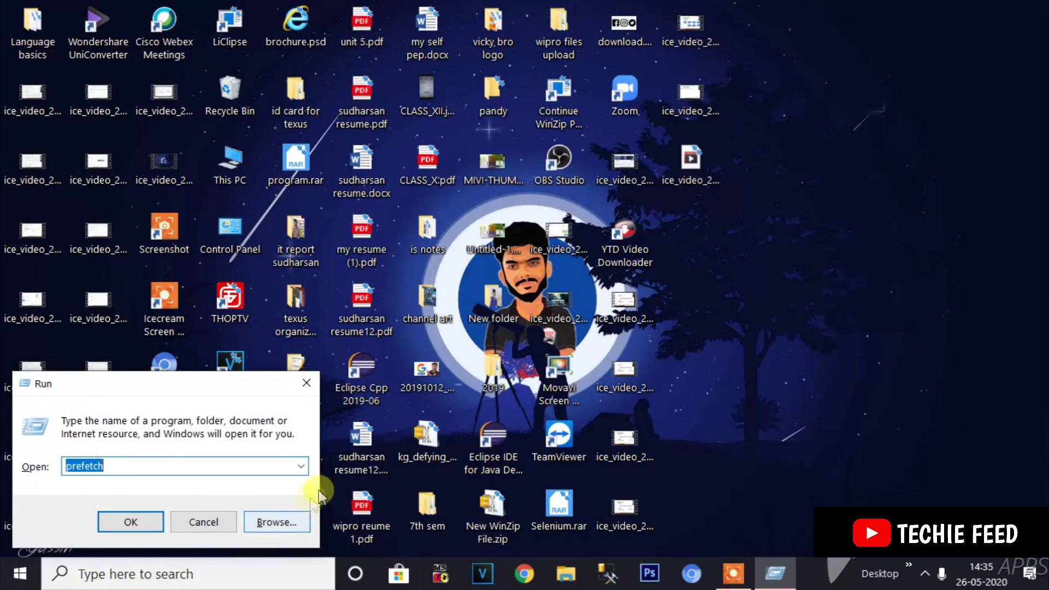
- Run 'temp' from the Run dialog to open the C:\Windows\Temp folder
left_click(301, 466)
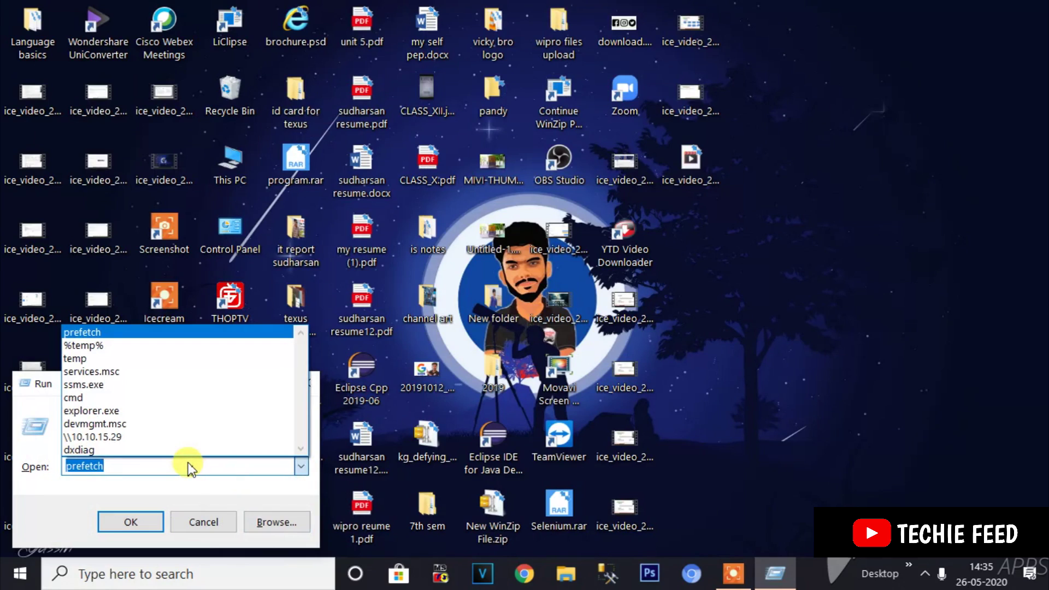
key("BackSpace")
type("temp")
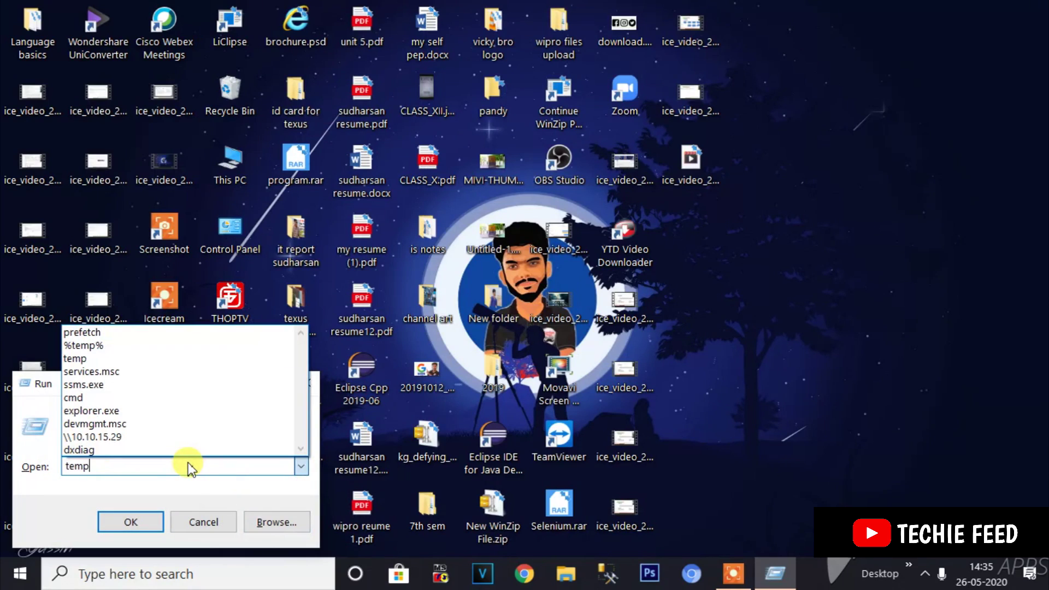
left_click(189, 468)
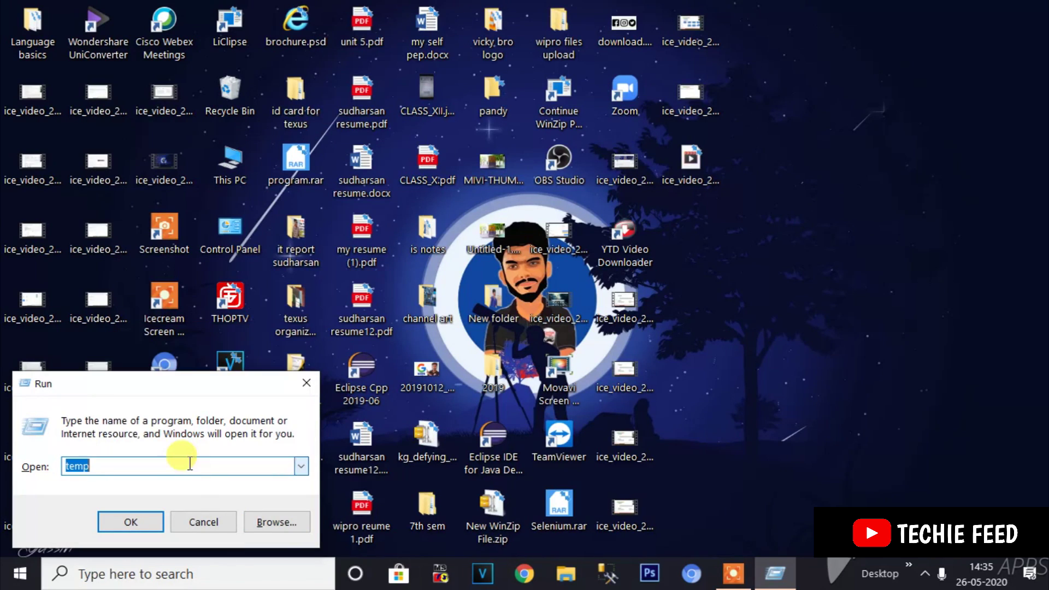
left_click(131, 522)
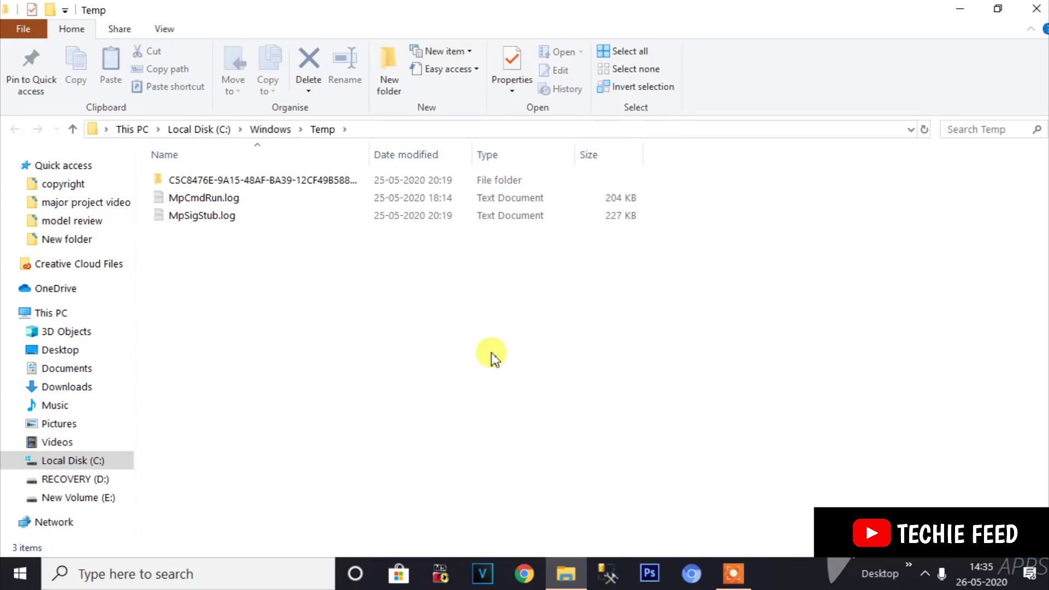
- Select all three items in C:\Windows\Temp and delete them to the Recycle Bin
key("ctrl+a")
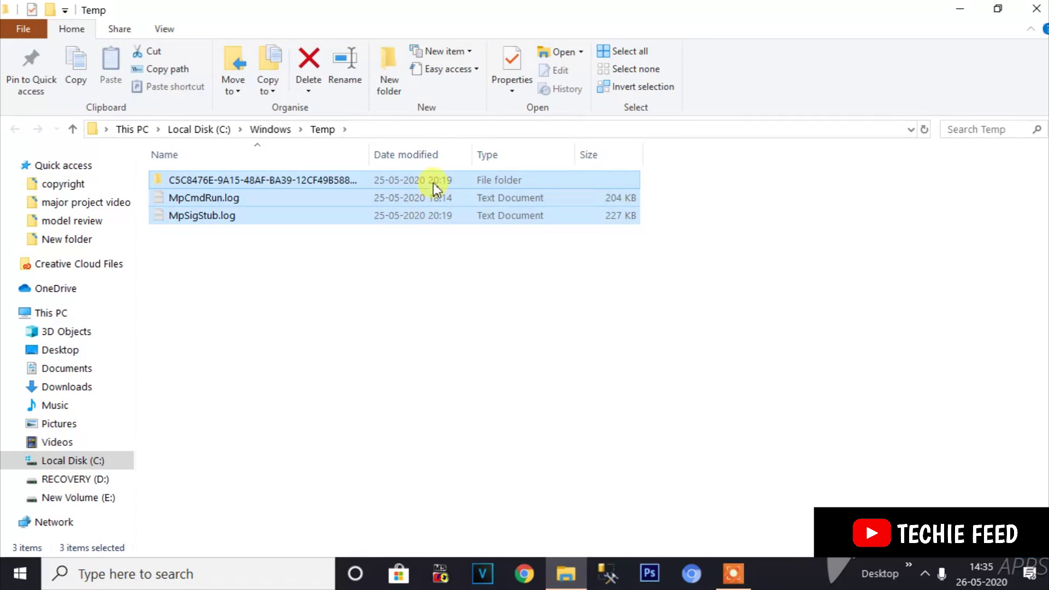
right_click(324, 197)
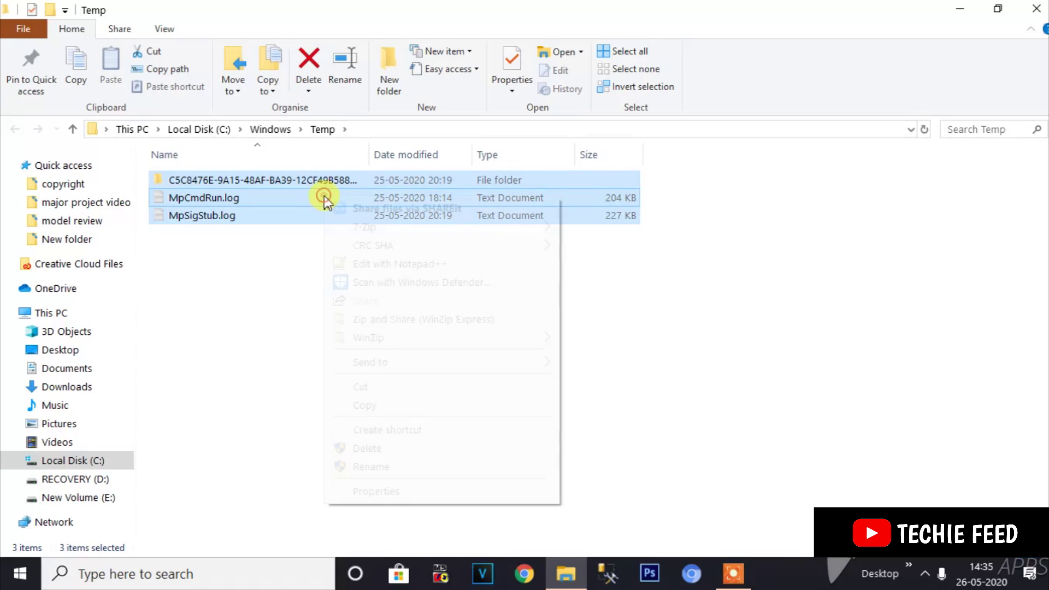
left_click(392, 450)
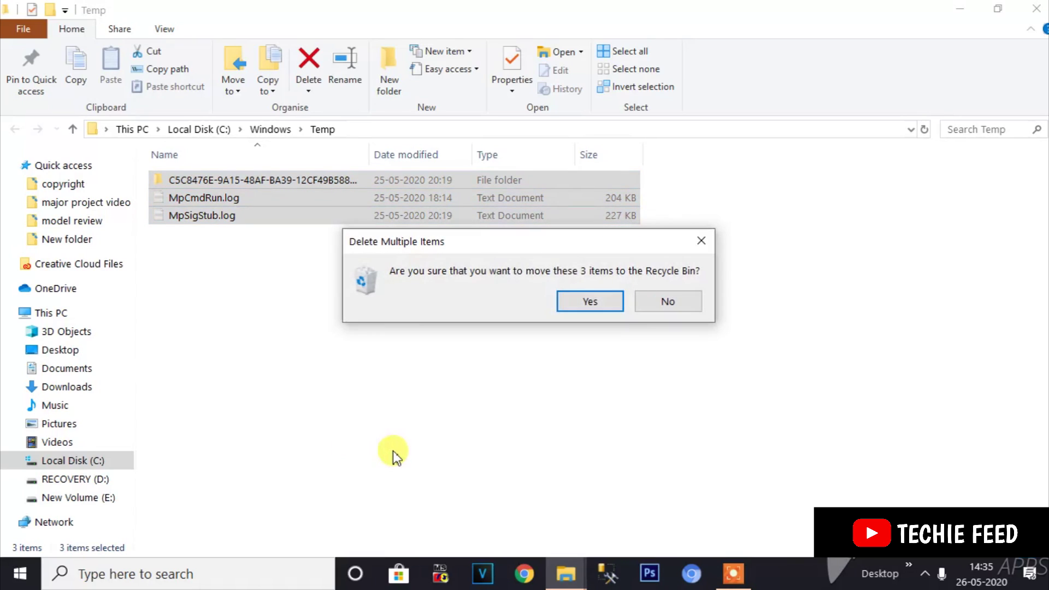
left_click(572, 306)
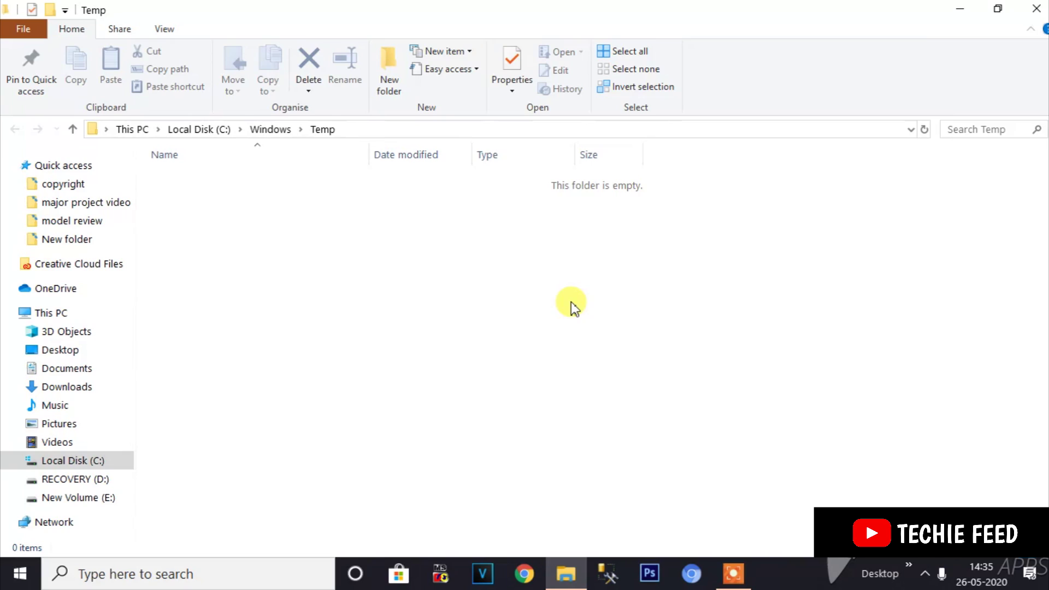
- Close the Temp window and run %temp% from the Run app to open AppData\Local\Temp
left_click(1035, 9)
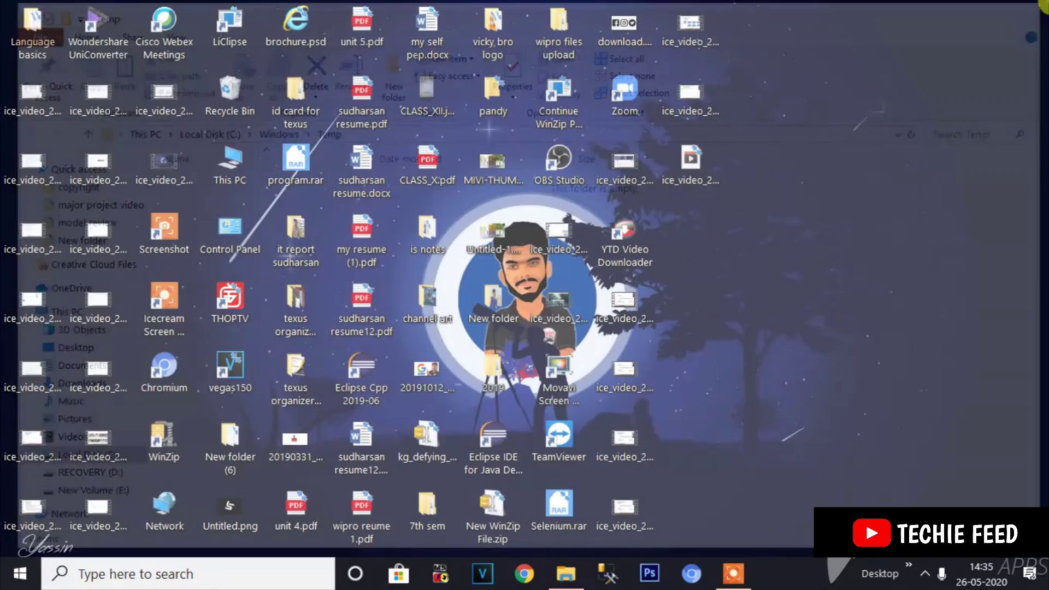
left_click(234, 573)
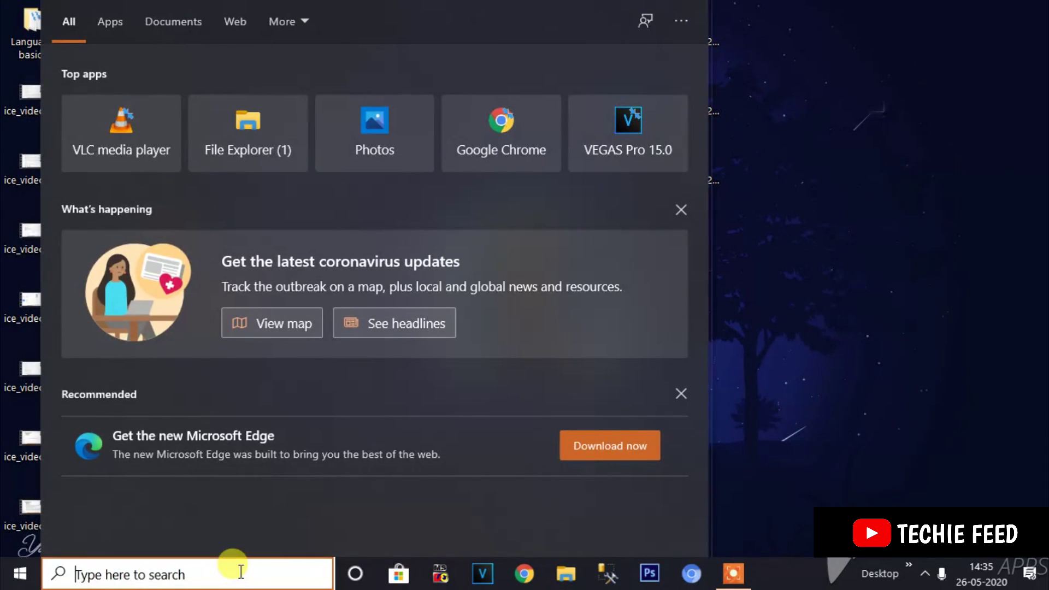
type("run")
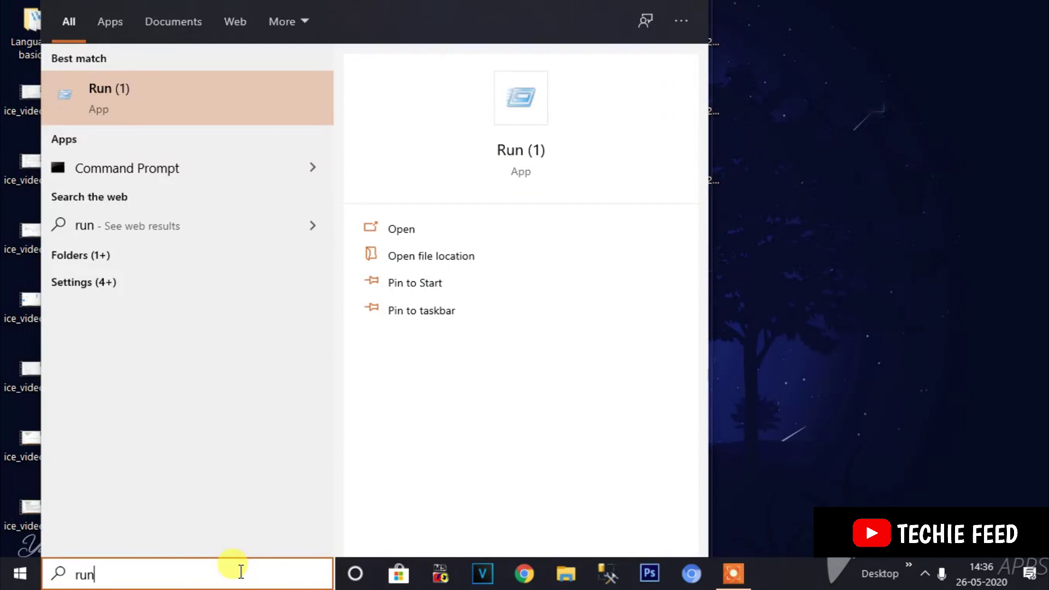
key("Return")
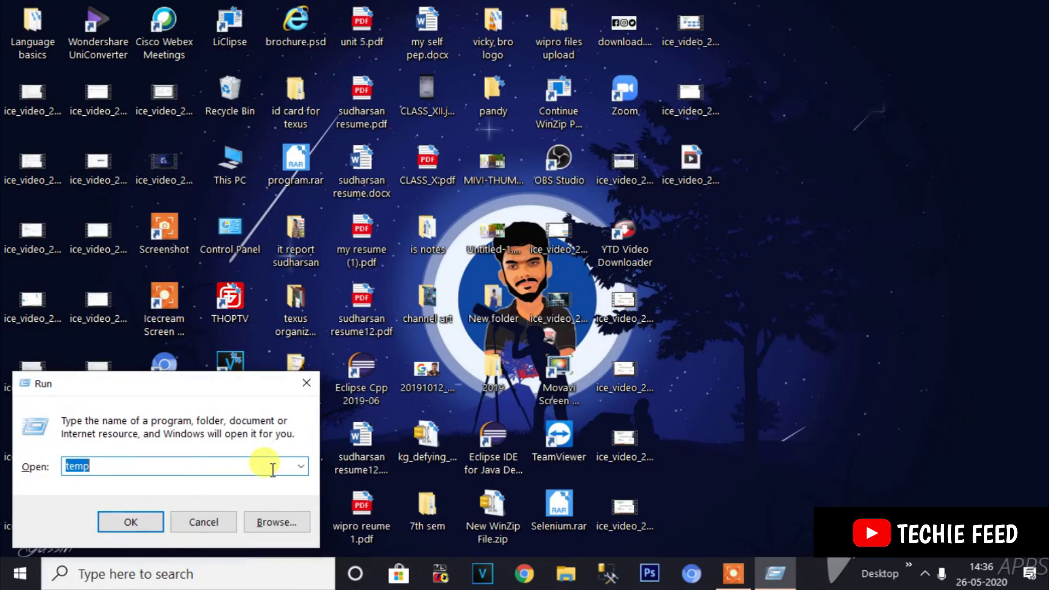
type("%")
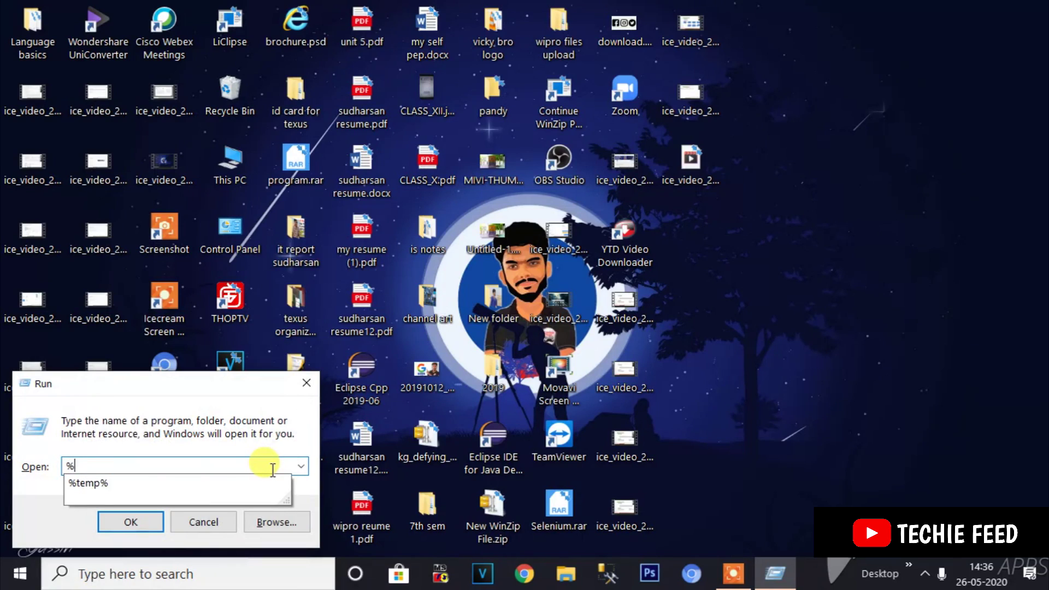
type("temp%")
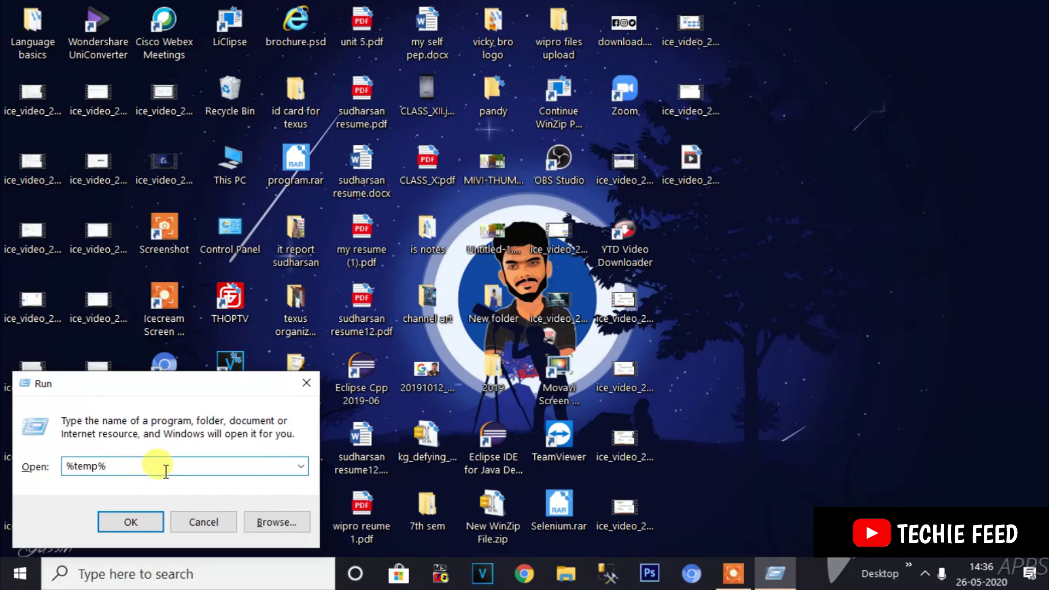
left_click(143, 527)
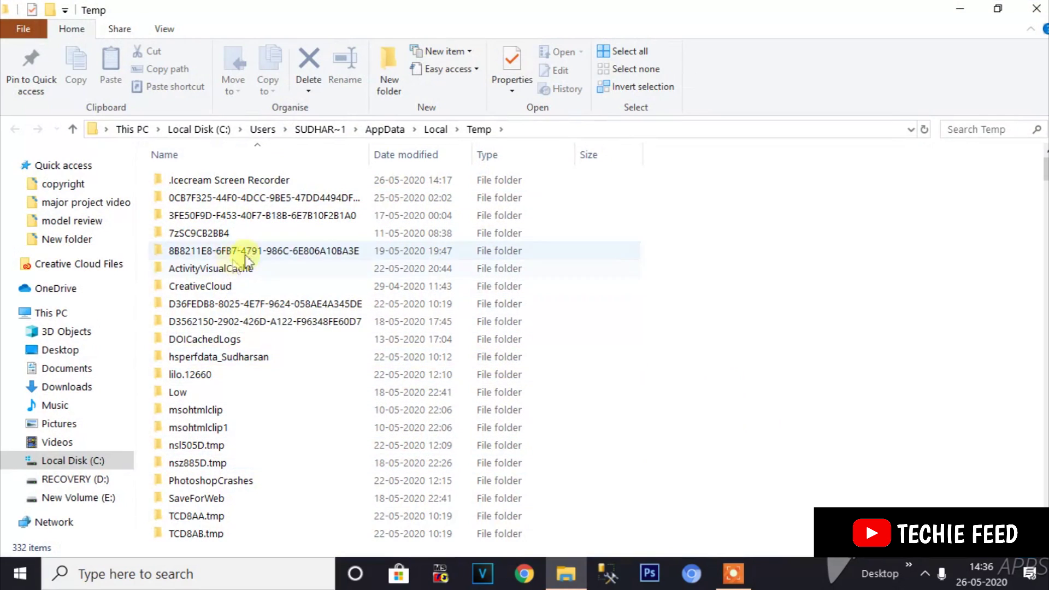
- Select all 332 items in the %temp% folder and delete them to the Recycle Bin
scroll(335, 349, "down", 20)
scroll(338, 368, "down", 15)
scroll(338, 369, "up", 10)
scroll(339, 369, "up", 20)
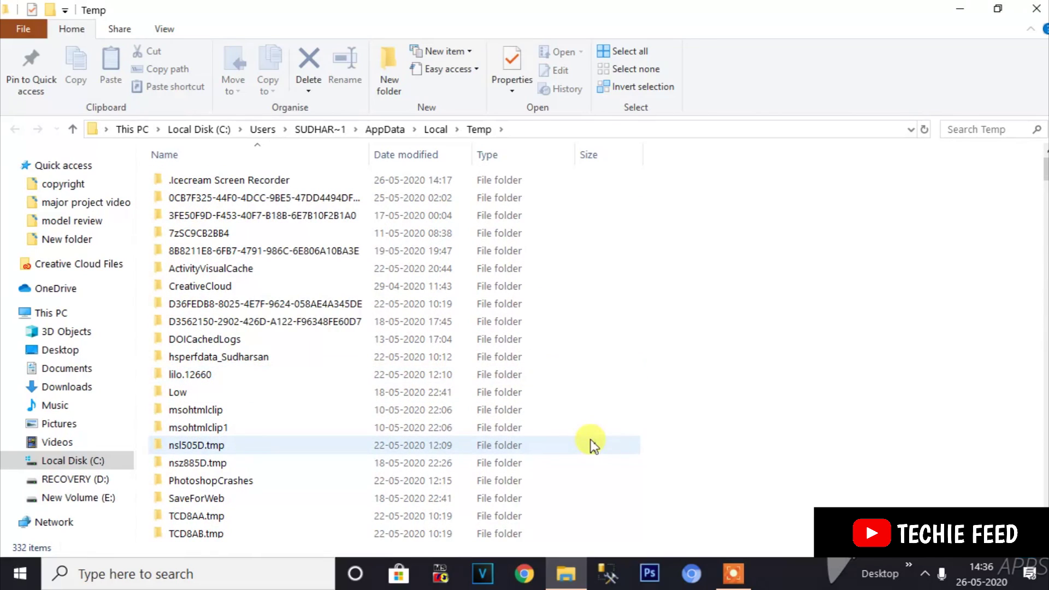
key("ctrl+a")
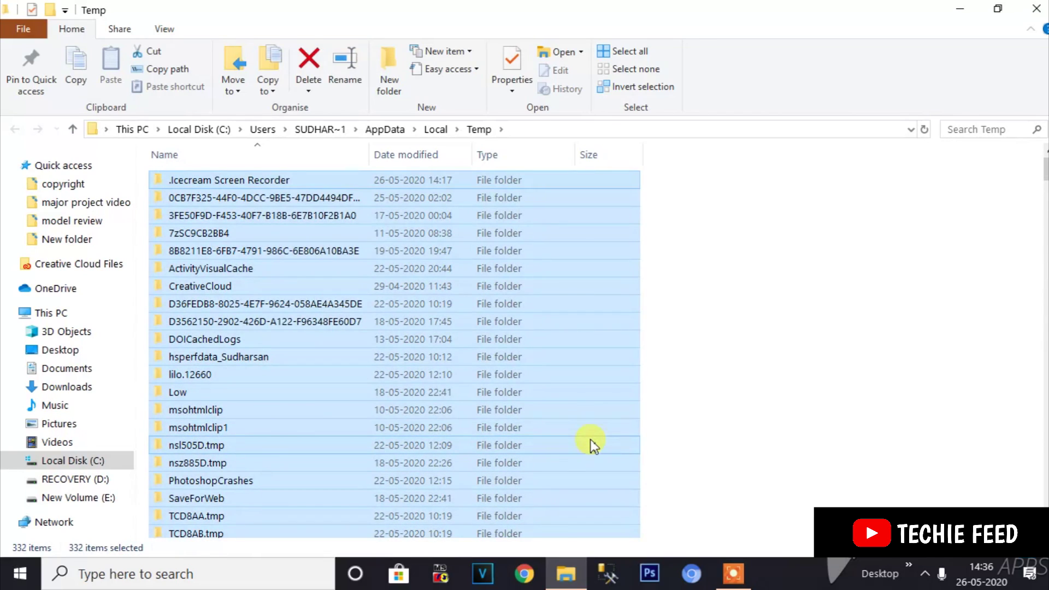
right_click(304, 266)
left_click(415, 502)
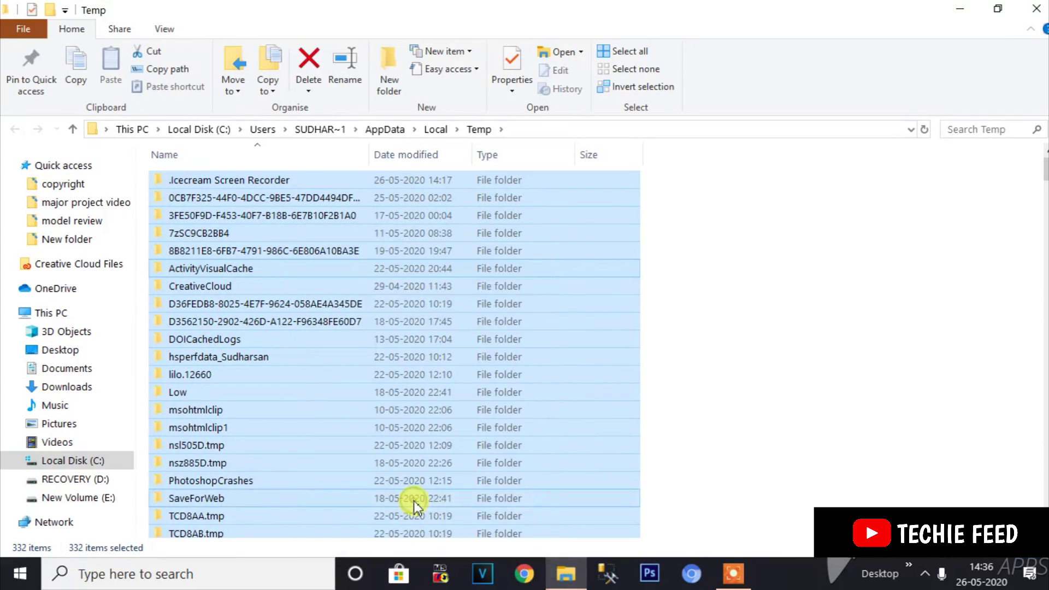
left_click(593, 308)
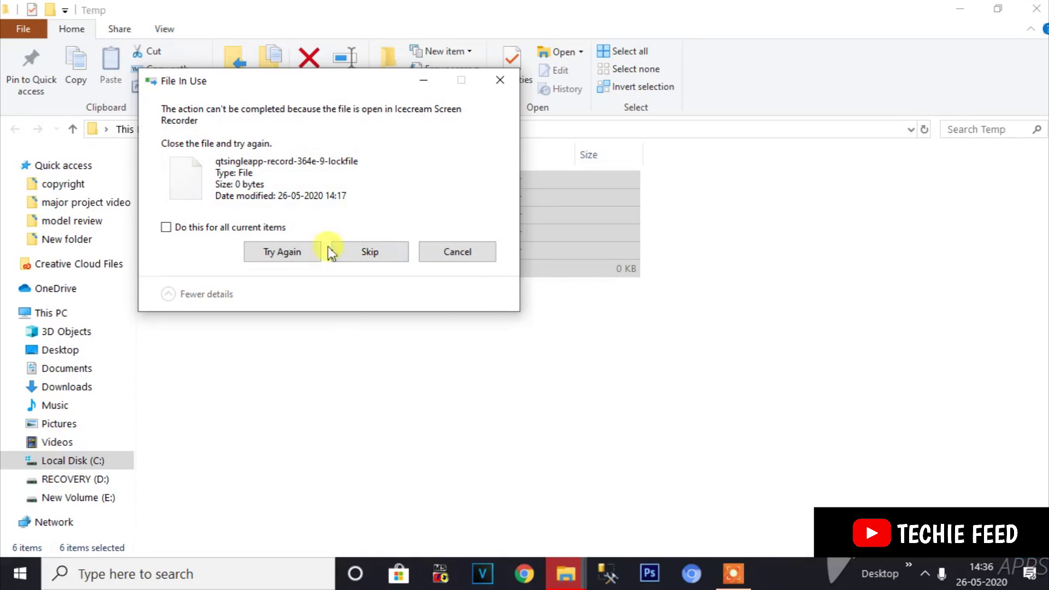
- Skip the in-use lockfile and protected folders, cancel the remaining deletion, and close the window
left_click(300, 250)
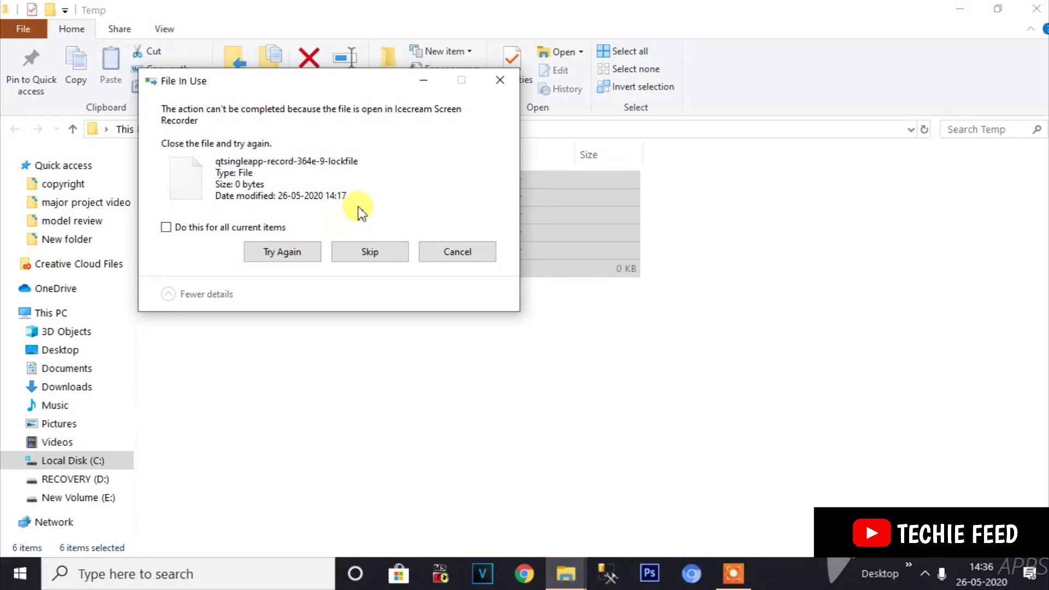
left_click(370, 254)
left_click(303, 218)
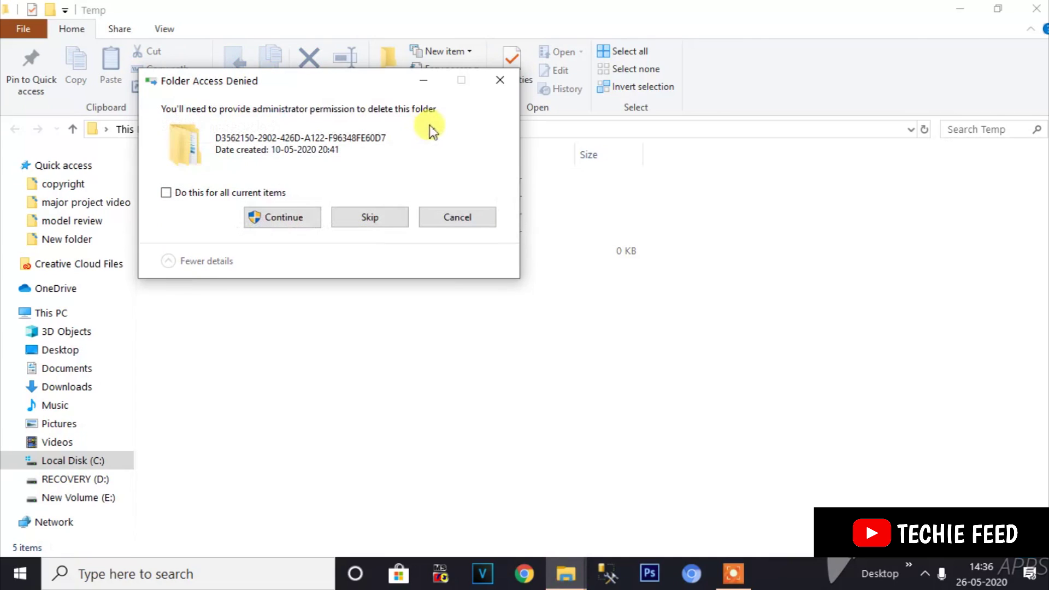
left_click(370, 218)
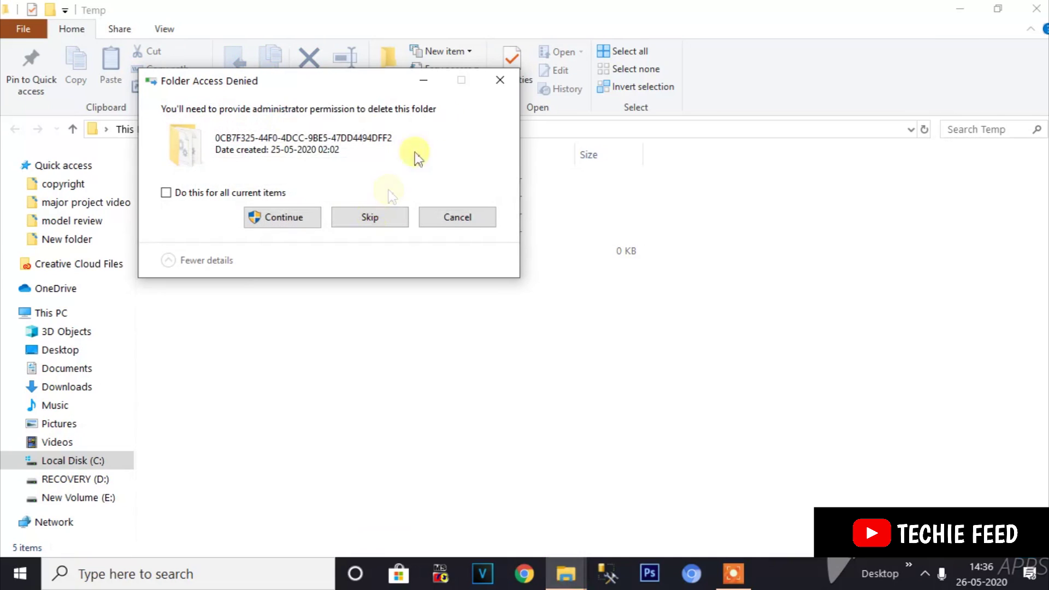
left_click(497, 83)
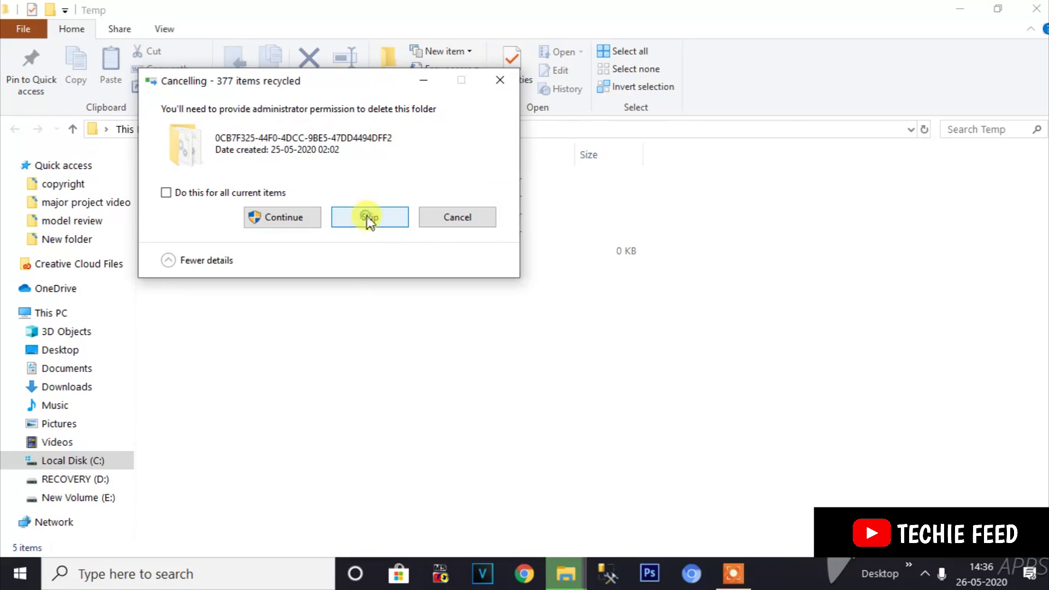
left_click(437, 219)
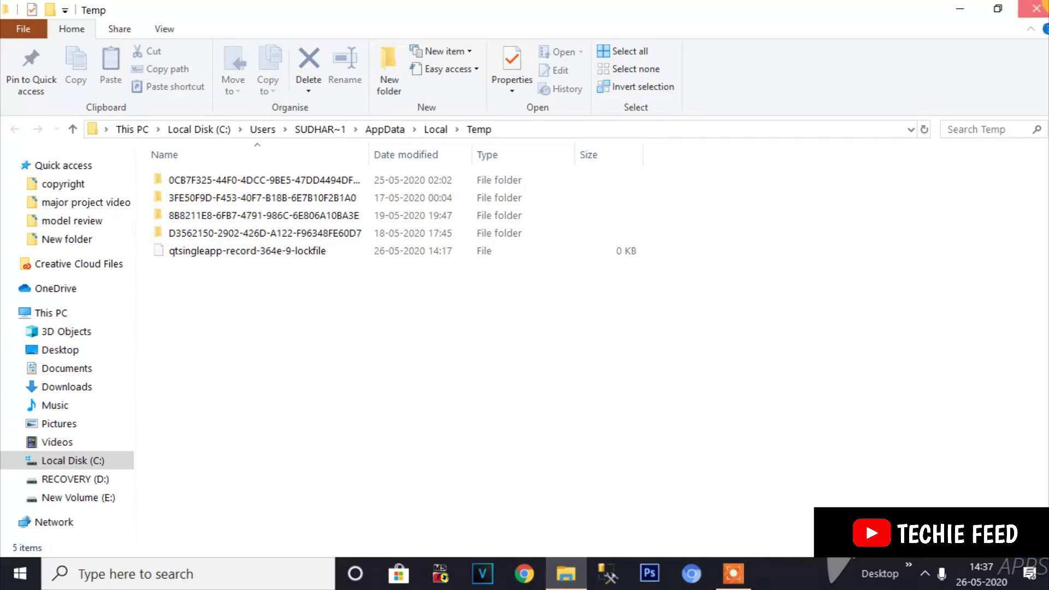
left_click(1036, 8)
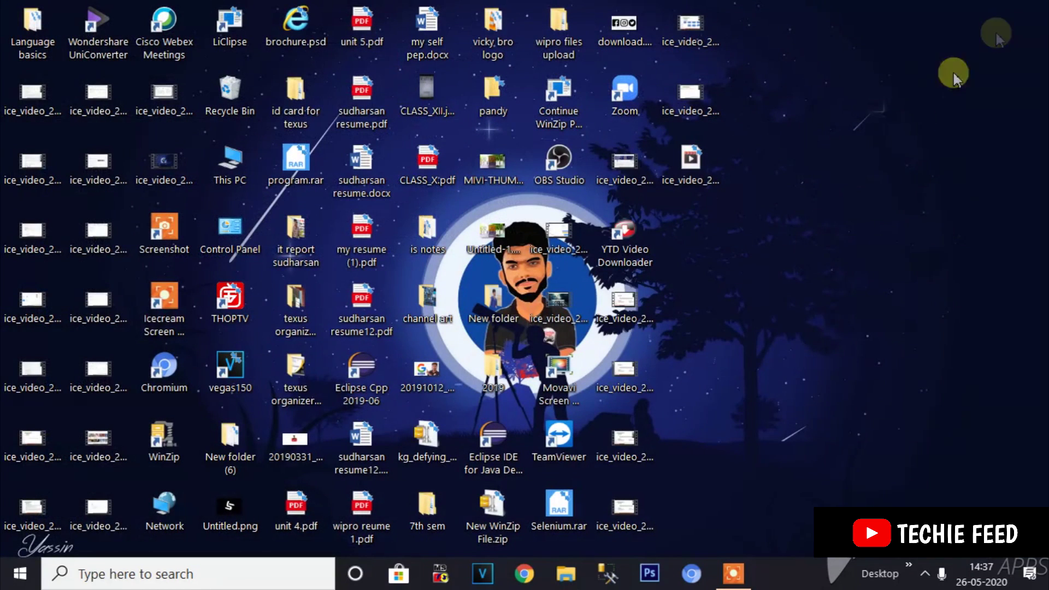
- Relaunch Run from Windows search and replace %temp% with prefetch in the Open field
left_click(229, 582)
type("run")
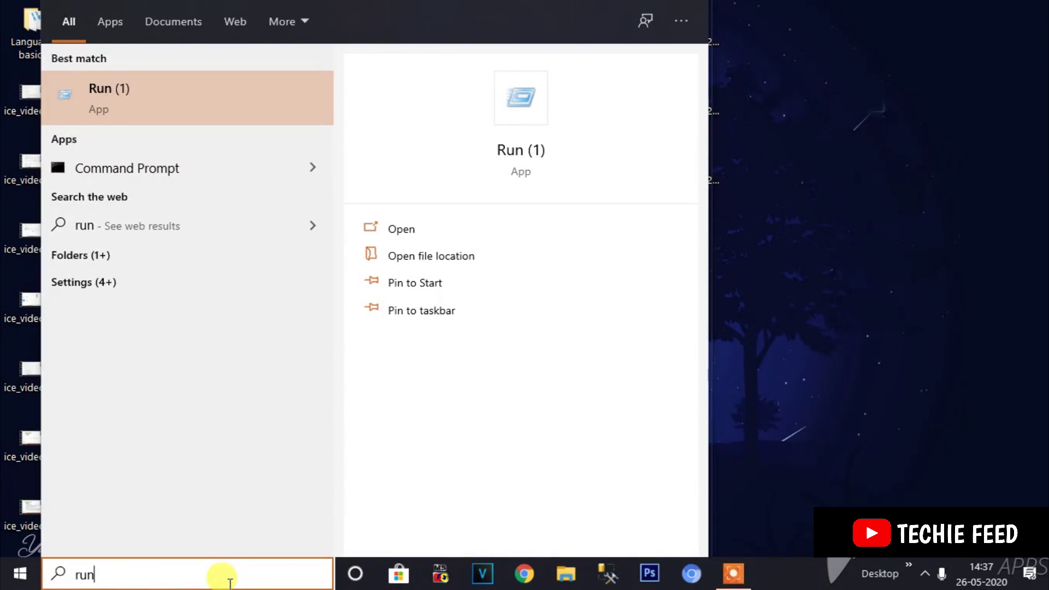
key("Return")
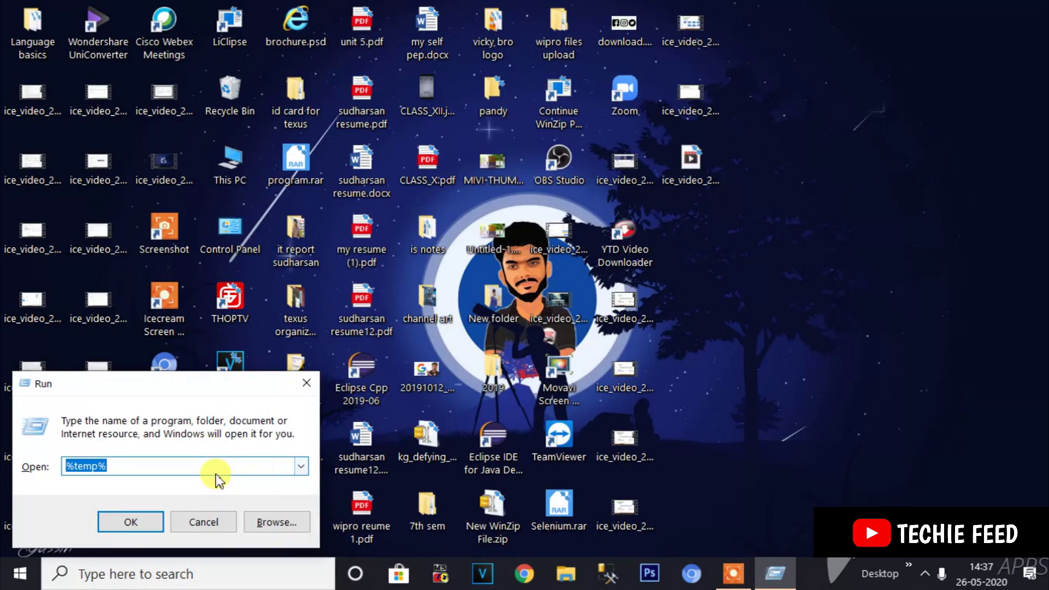
key("BackSpace")
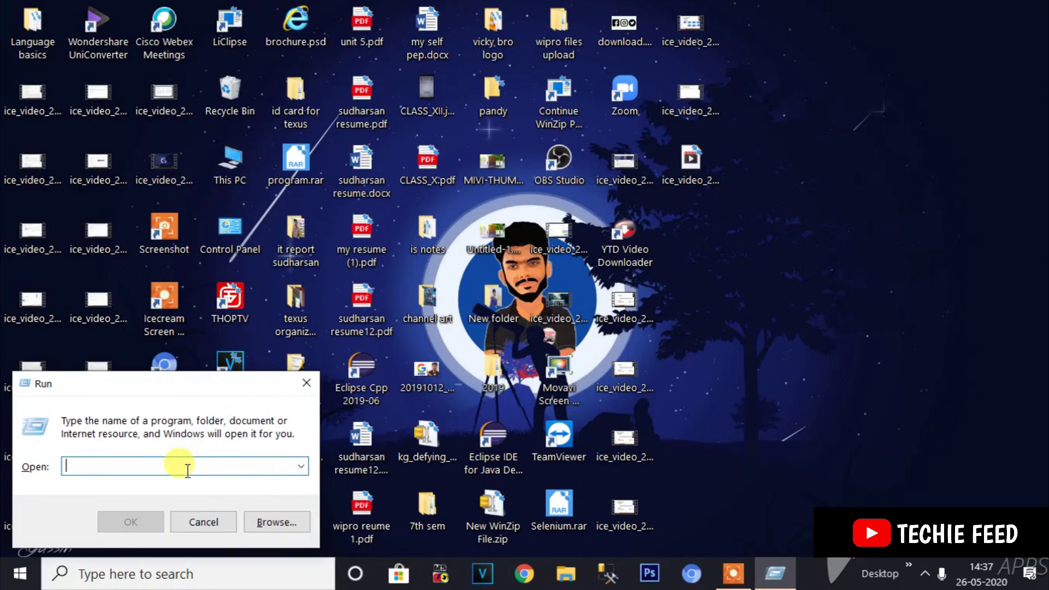
type("prefetch")
- Run prefetch to open the Prefetch folder location
left_click(188, 471)
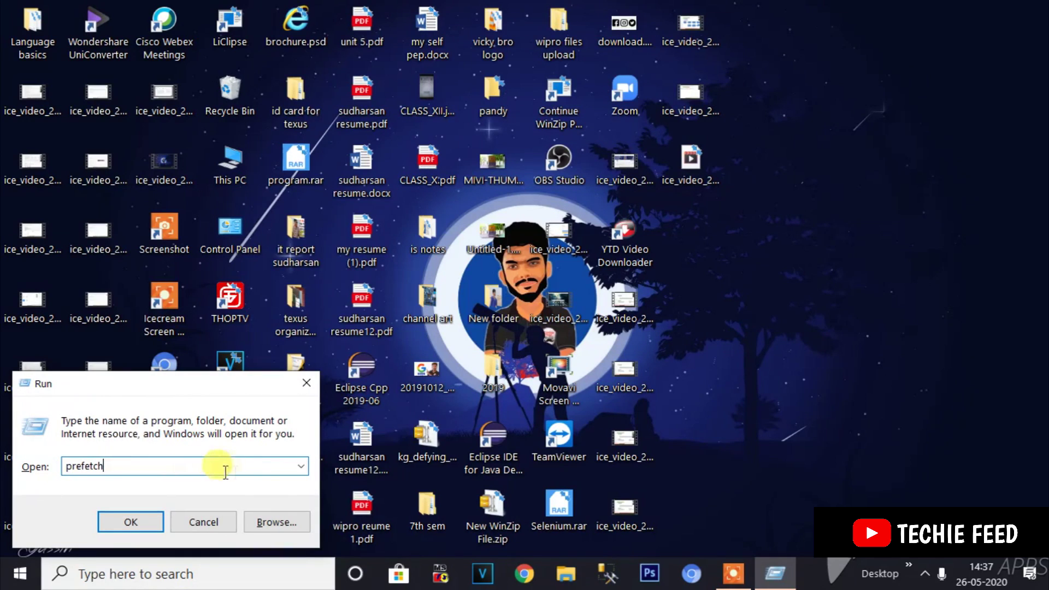
left_click(132, 523)
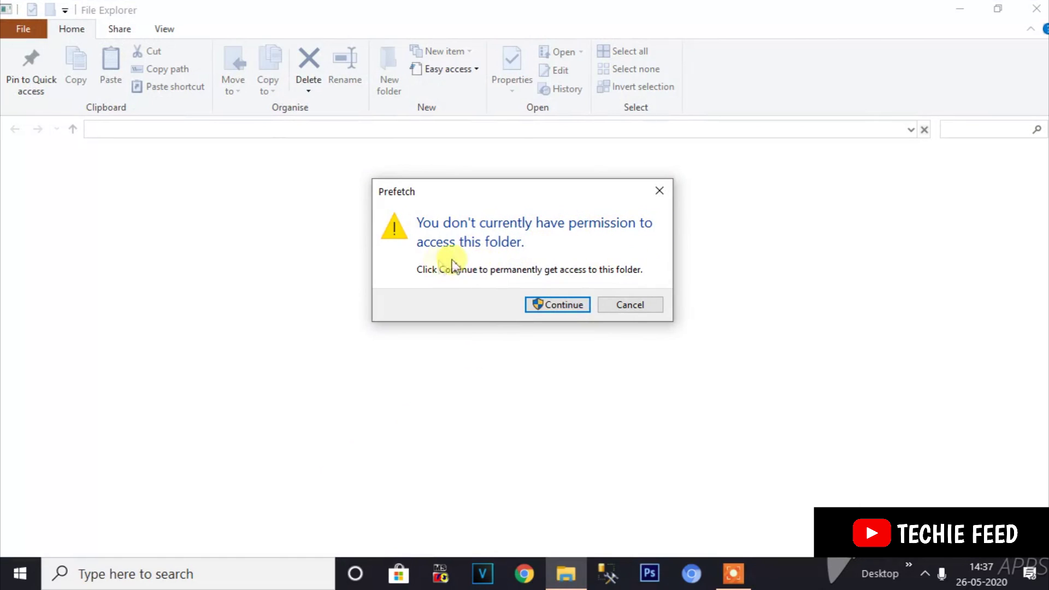
- Grant access to Prefetch and delete all 199 of its files to the Recycle Bin
left_click(563, 305)
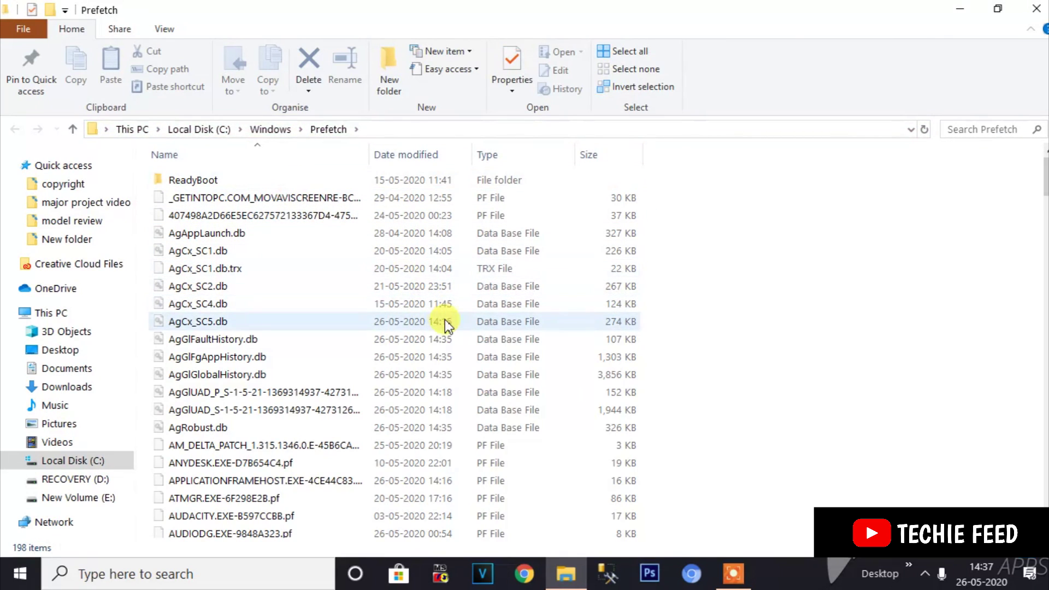
scroll(447, 324, "down", 20)
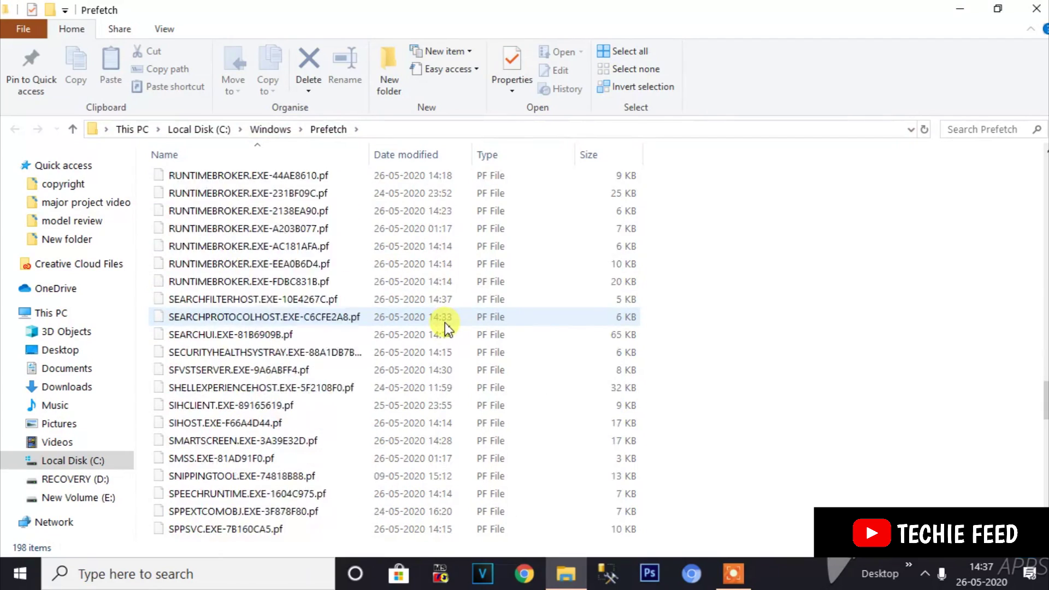
scroll(444, 324, "up", 20)
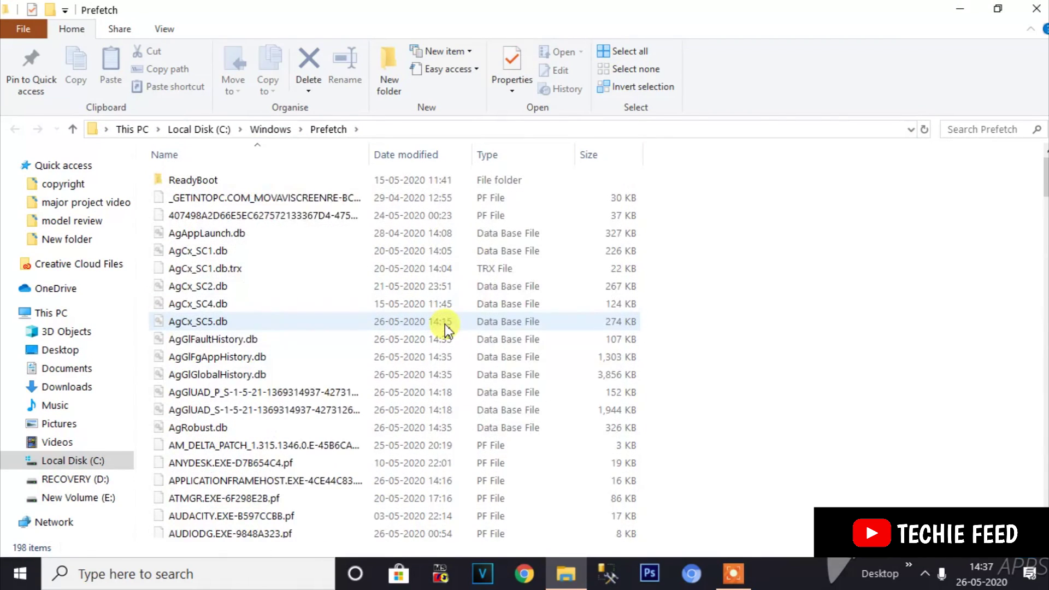
key("ctrl+a")
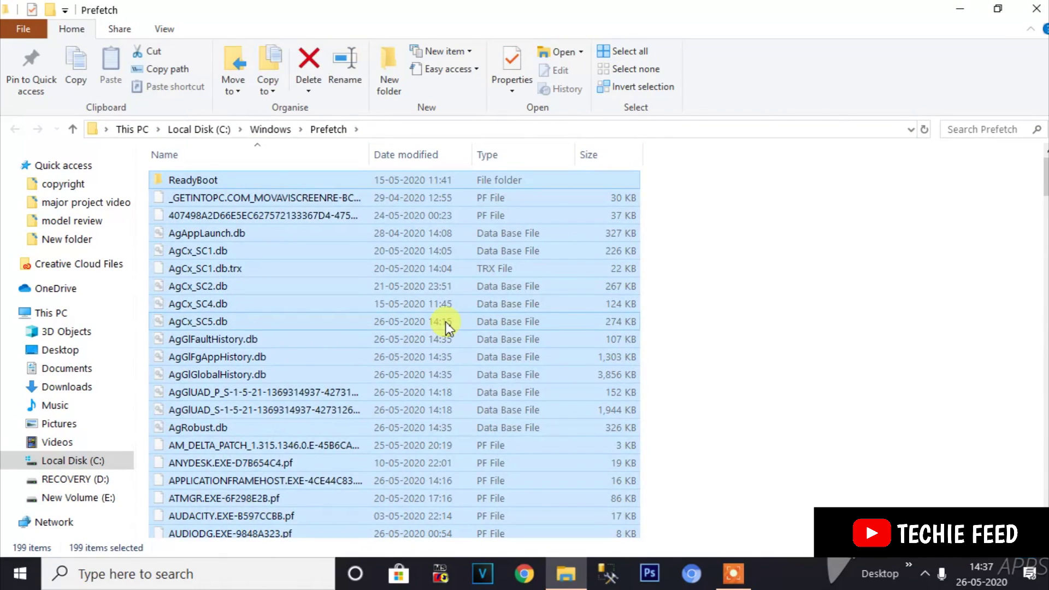
key("Delete")
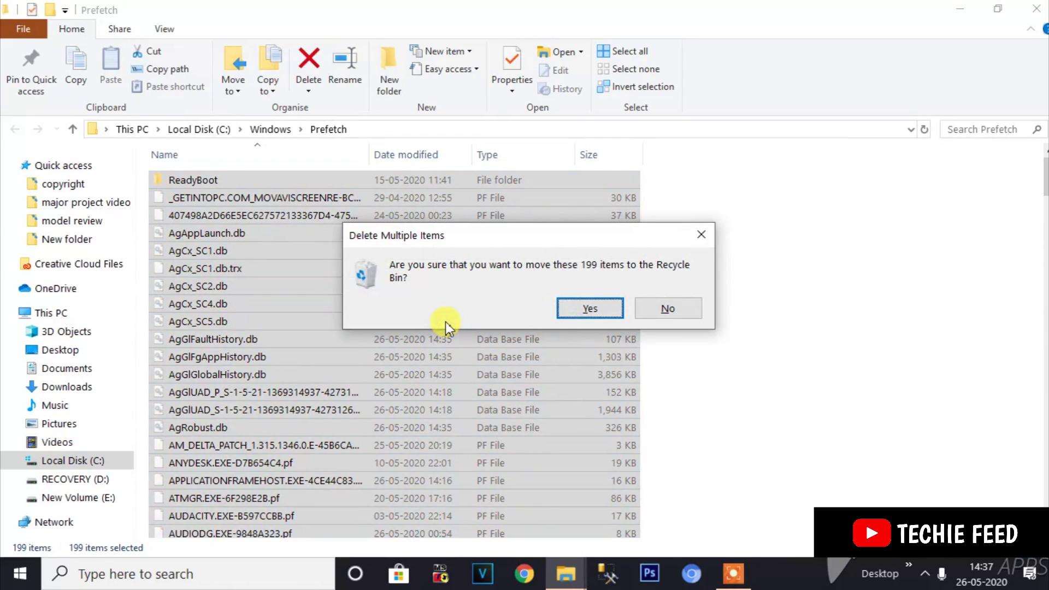
key("Return")
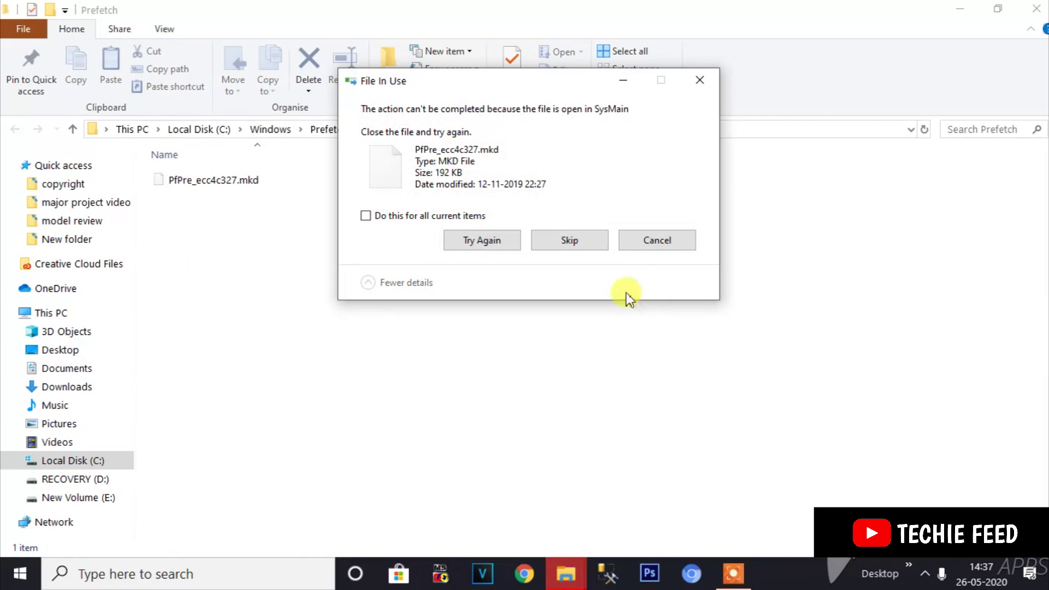
- Skip the in-use Prefetch file and close the folder window
left_click(492, 241)
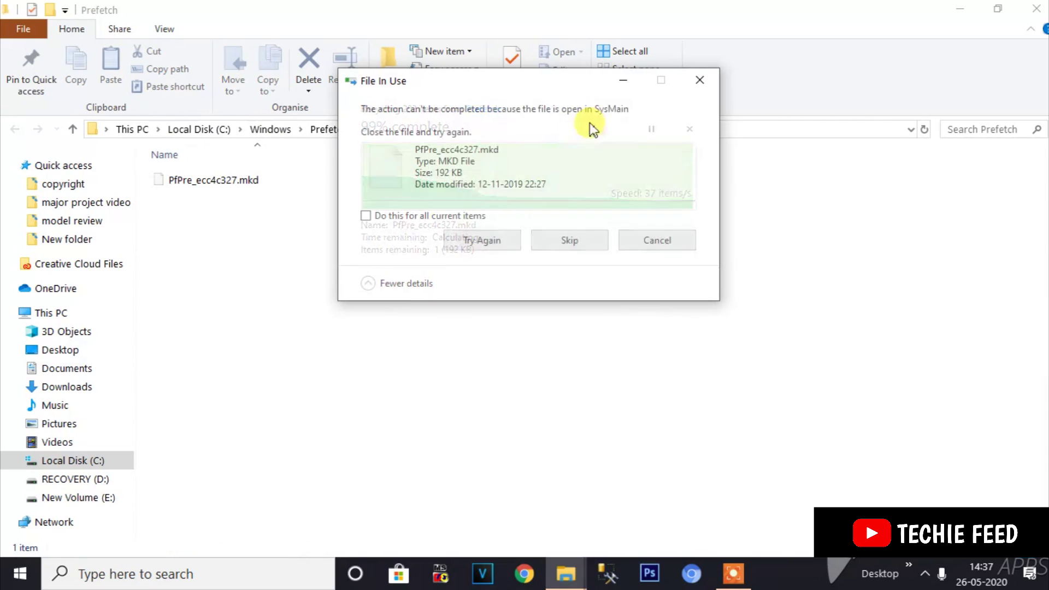
left_click(592, 242)
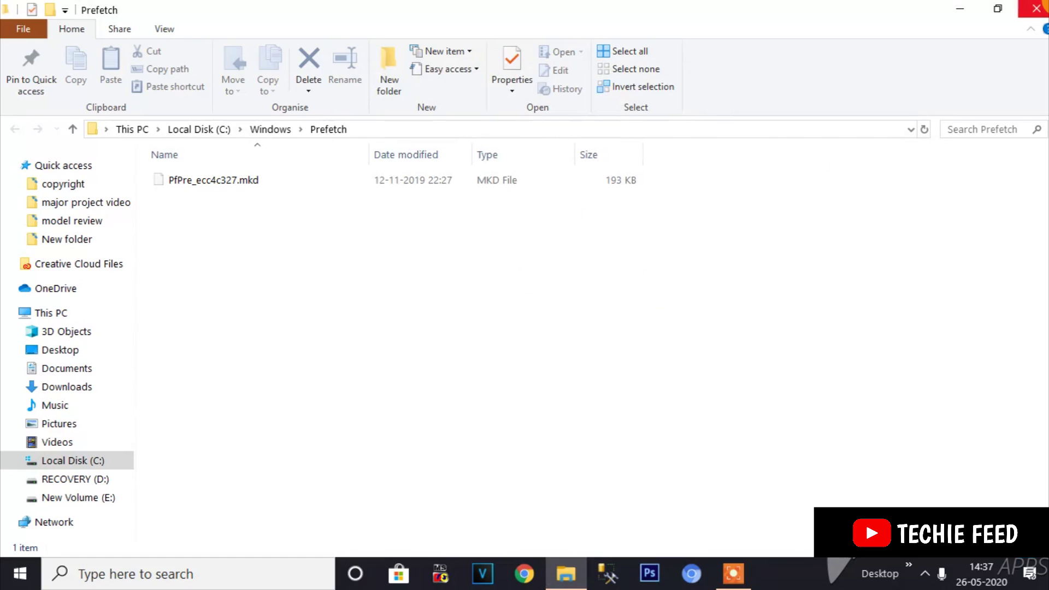
left_click(1040, 10)
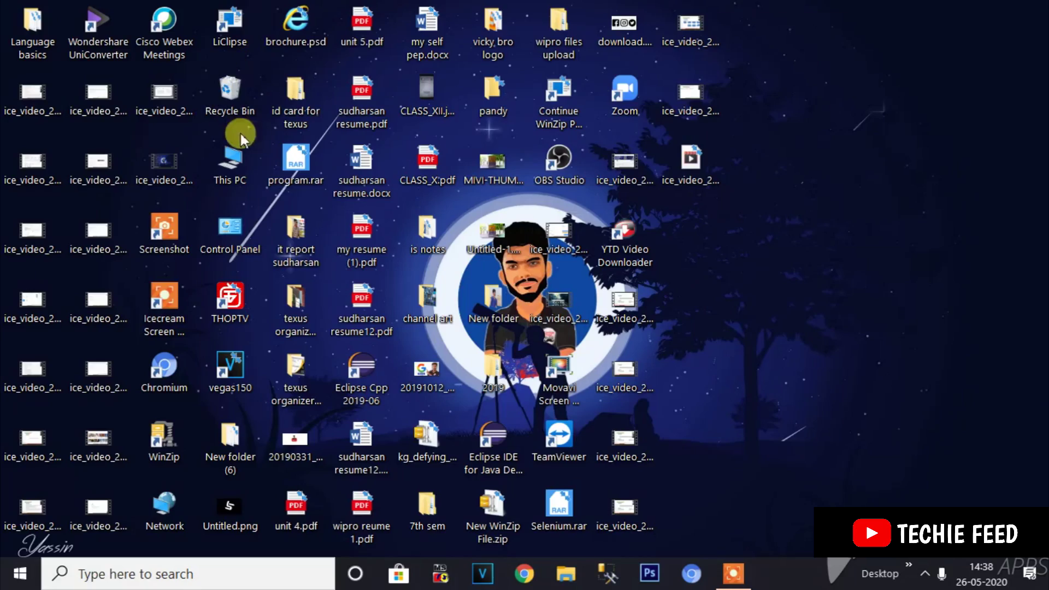
- Open the Recycle Bin, scroll through its list, and select all 536 items
double_click(218, 97)
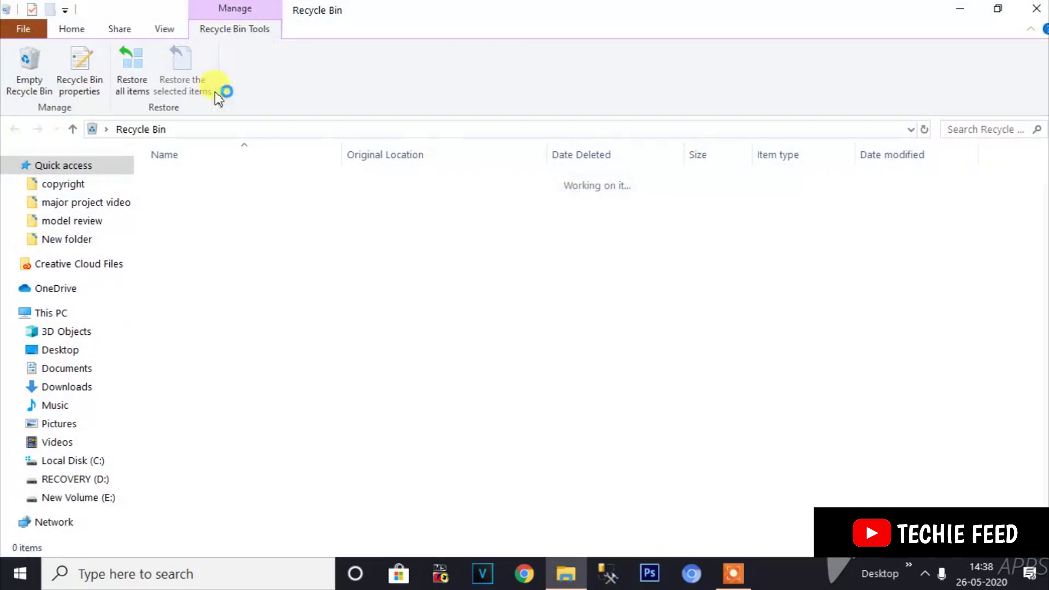
scroll(549, 337, "down", 6)
scroll(549, 337, "down", 20)
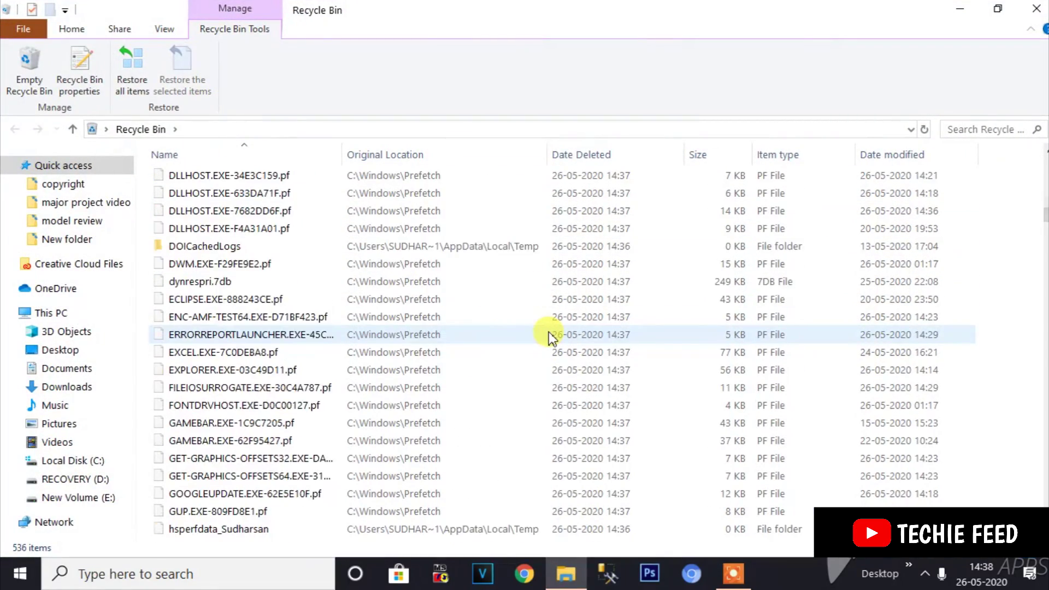
scroll(549, 337, "down", 20)
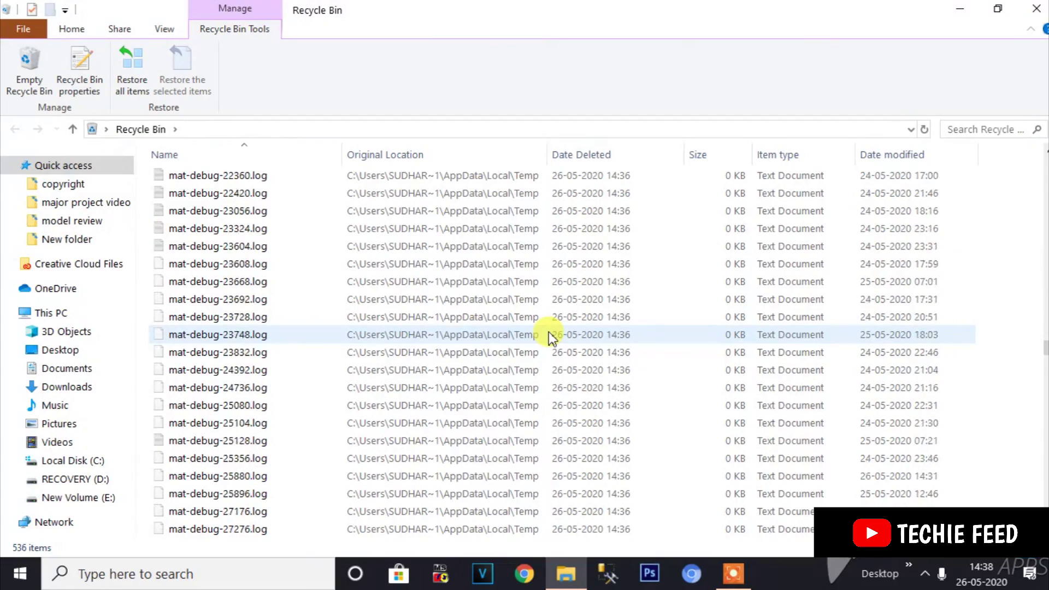
scroll(549, 337, "up", 20)
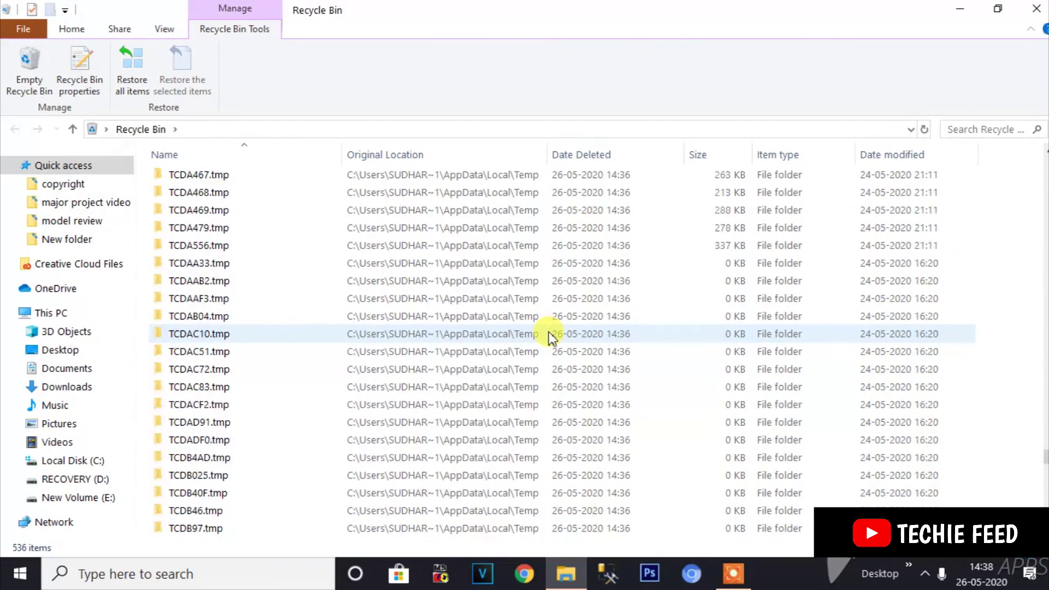
scroll(549, 338, "up", 18)
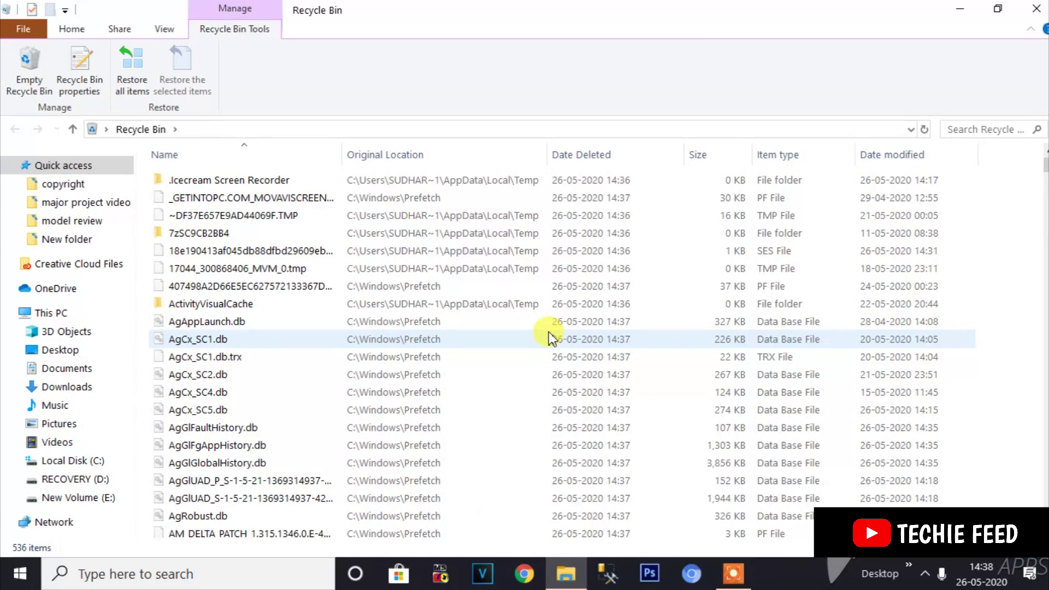
key("ctrl+a")
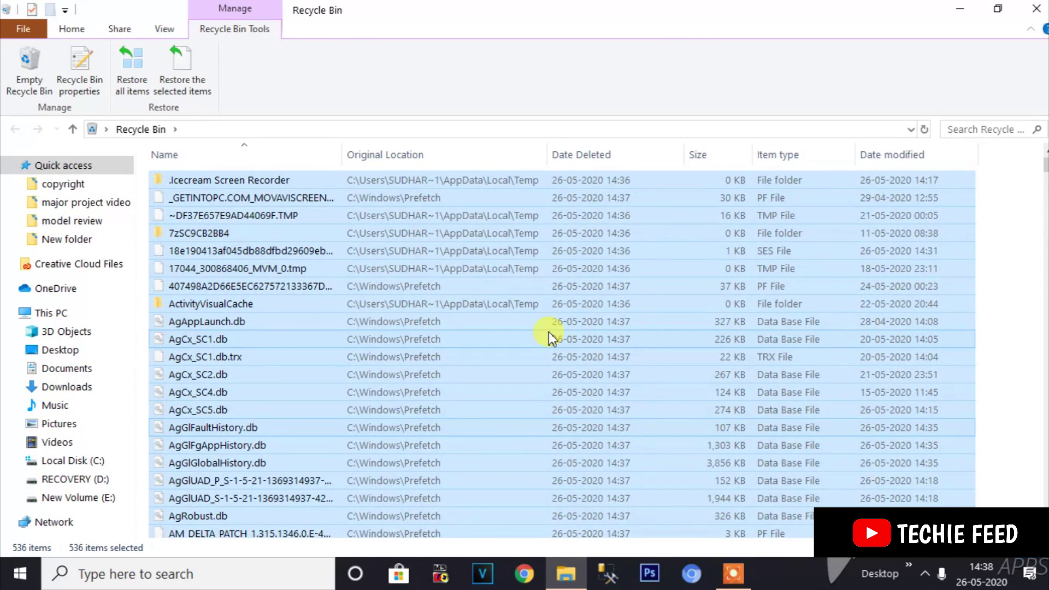
- Permanently delete the 536 Recycle Bin items with administrator permission, then close the window
right_click(321, 276)
left_click(365, 337)
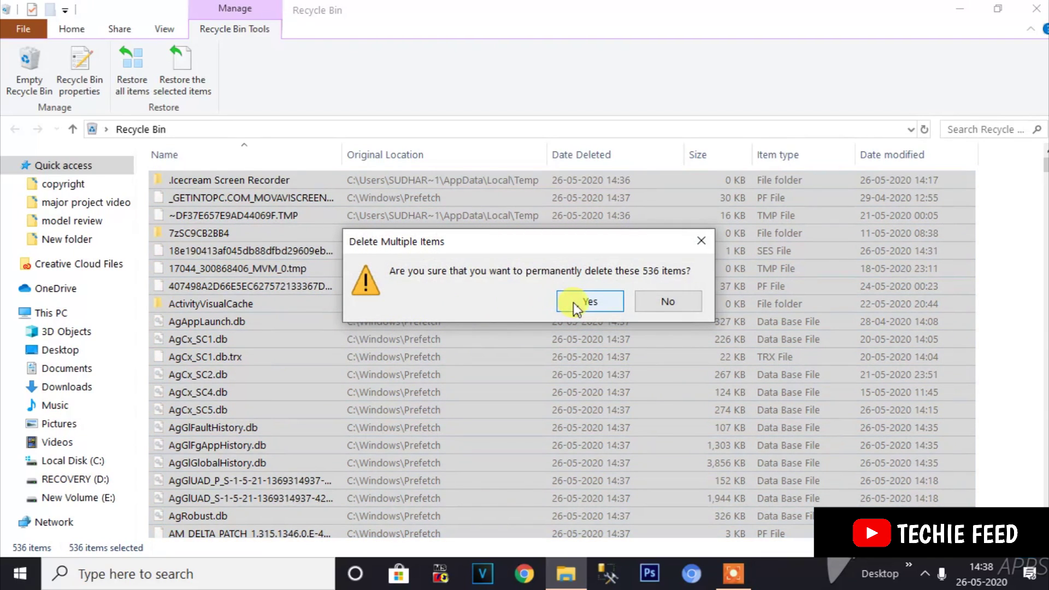
left_click(589, 301)
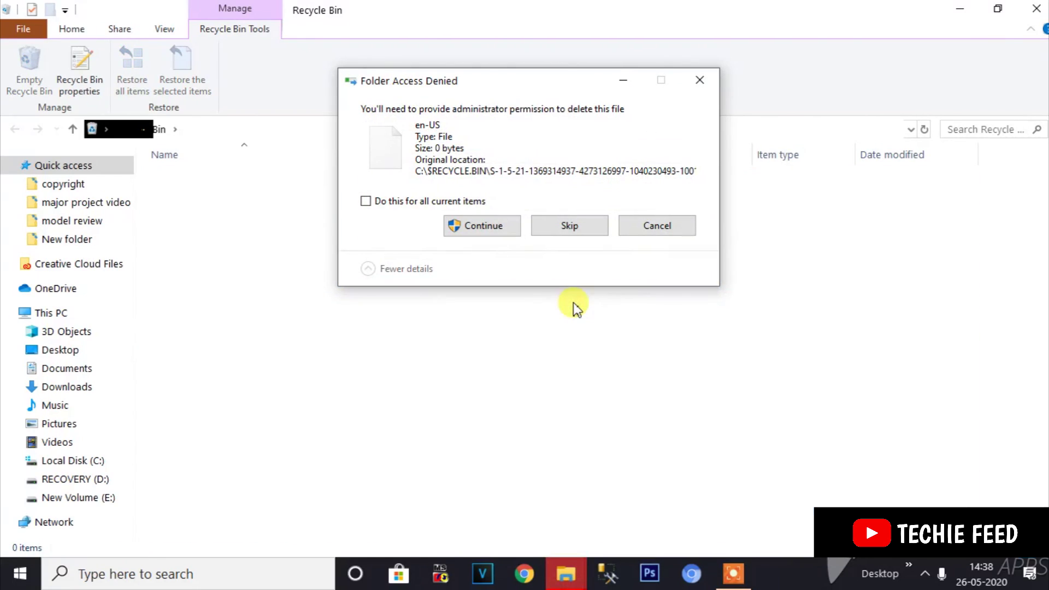
left_click(498, 233)
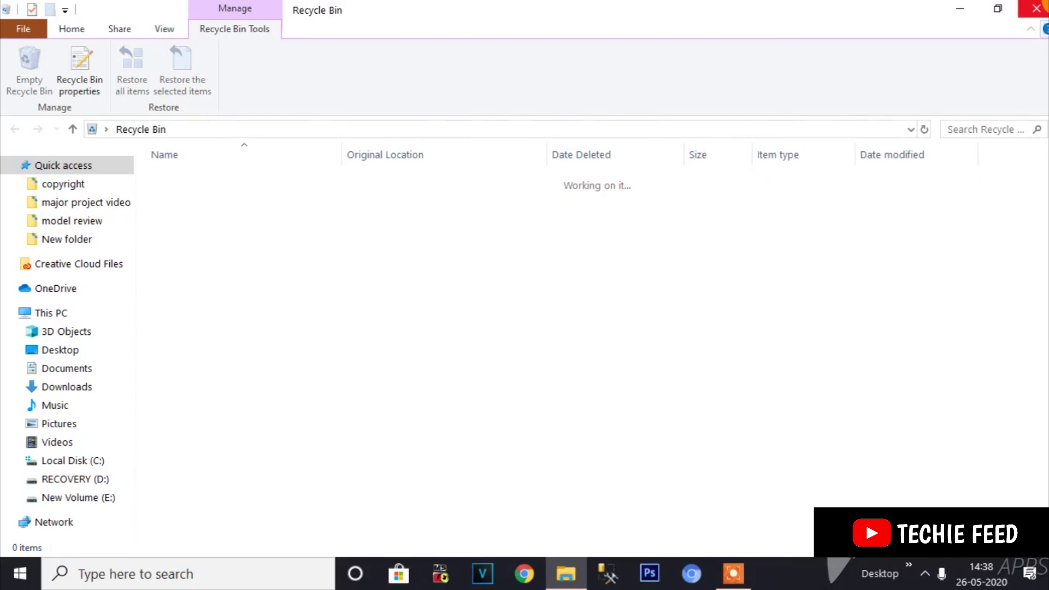
left_click(1036, 8)
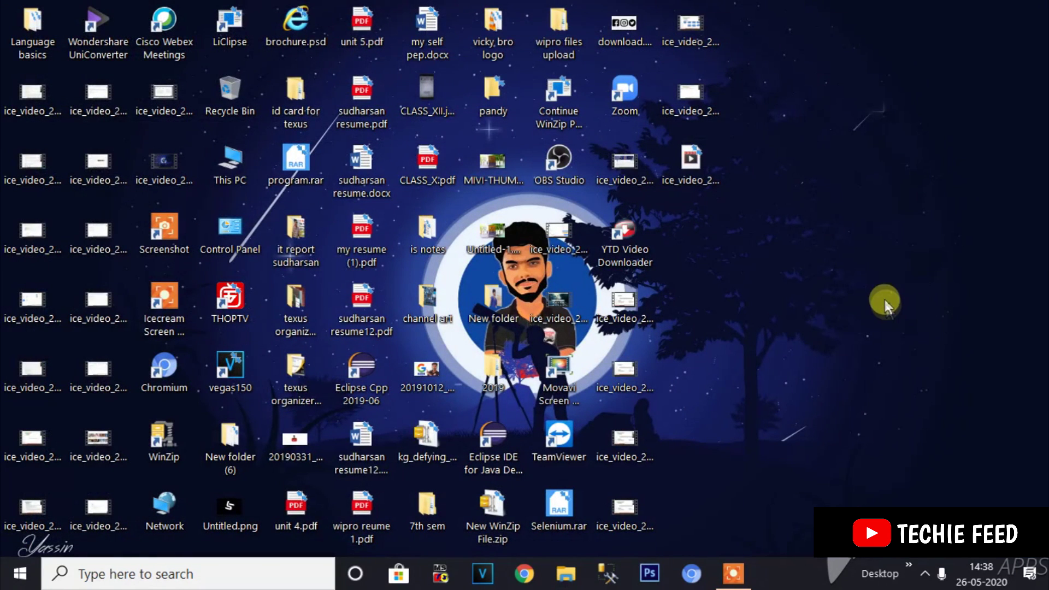
left_click(563, 582)
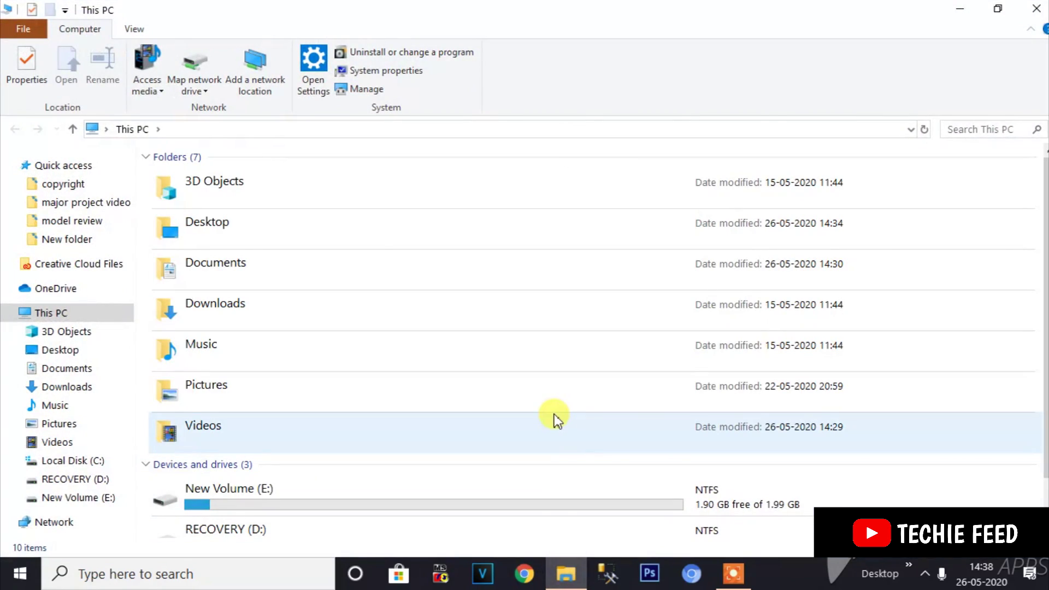
left_click(1036, 8)
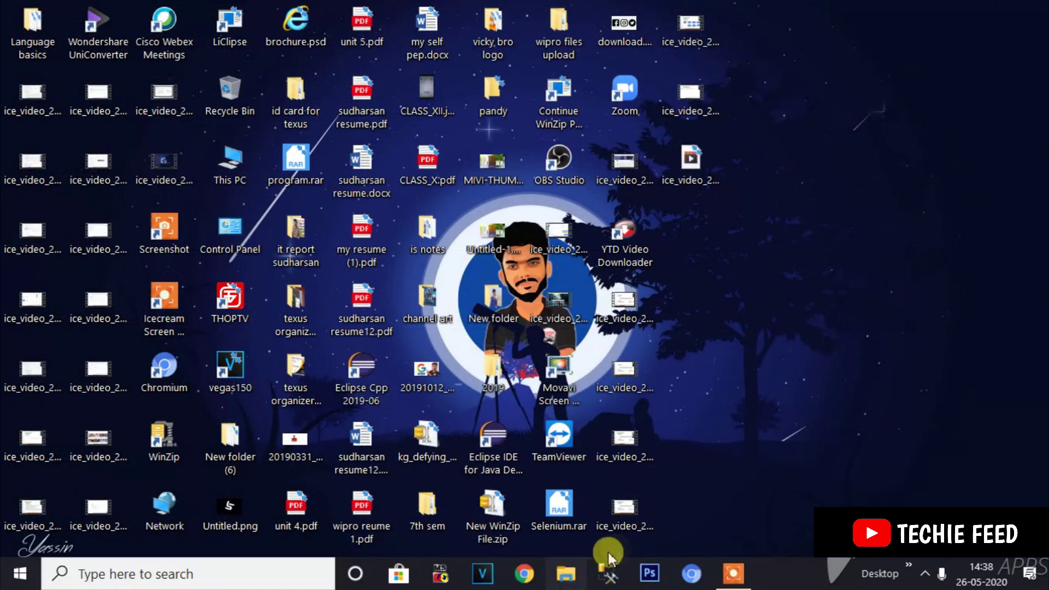
left_click(524, 581)
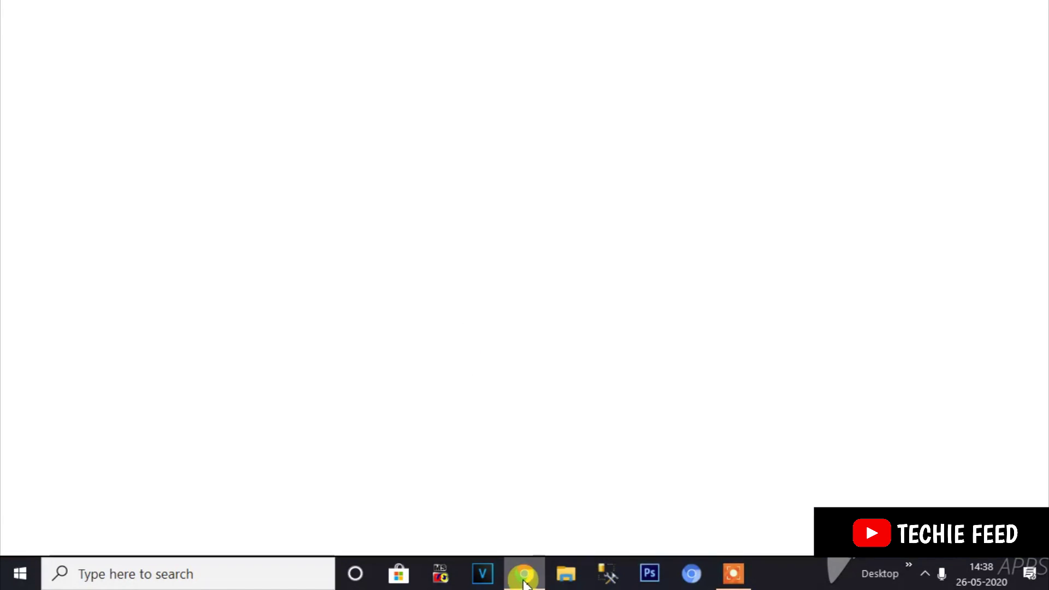
left_click(1038, 12)
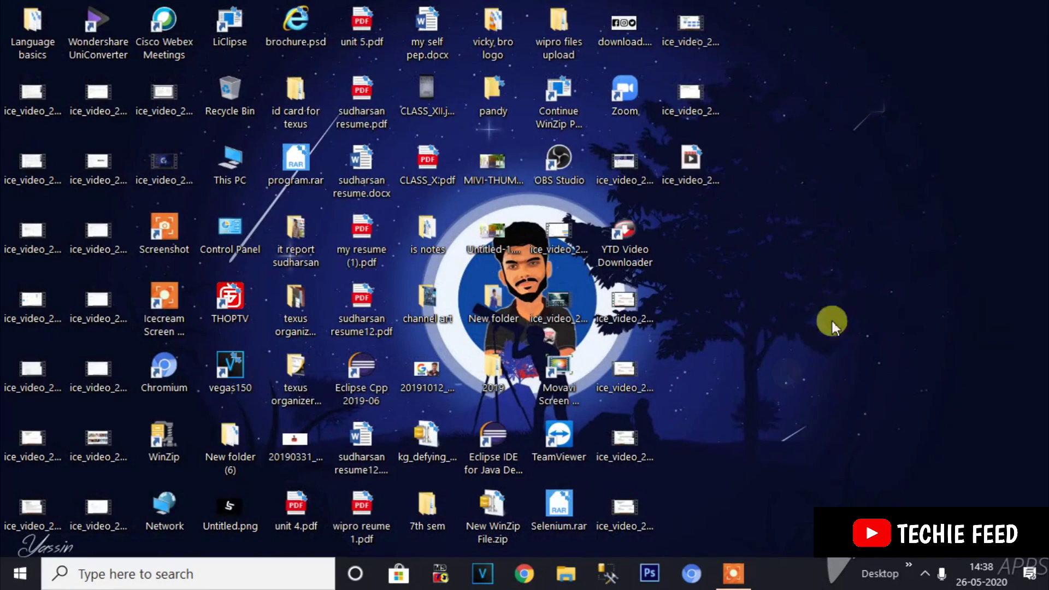
left_click(131, 577)
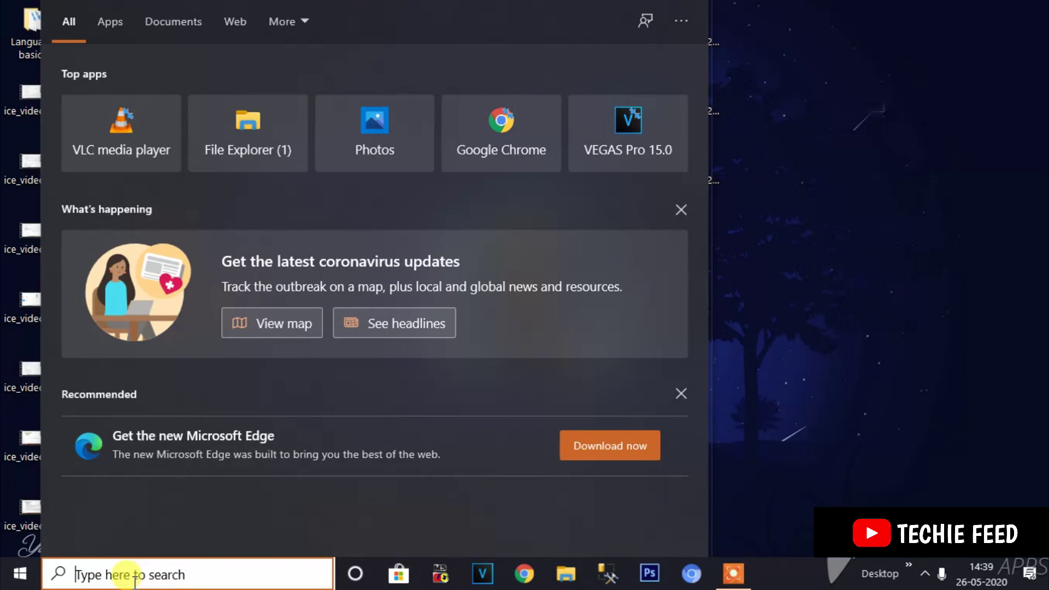
left_click(1000, 367)
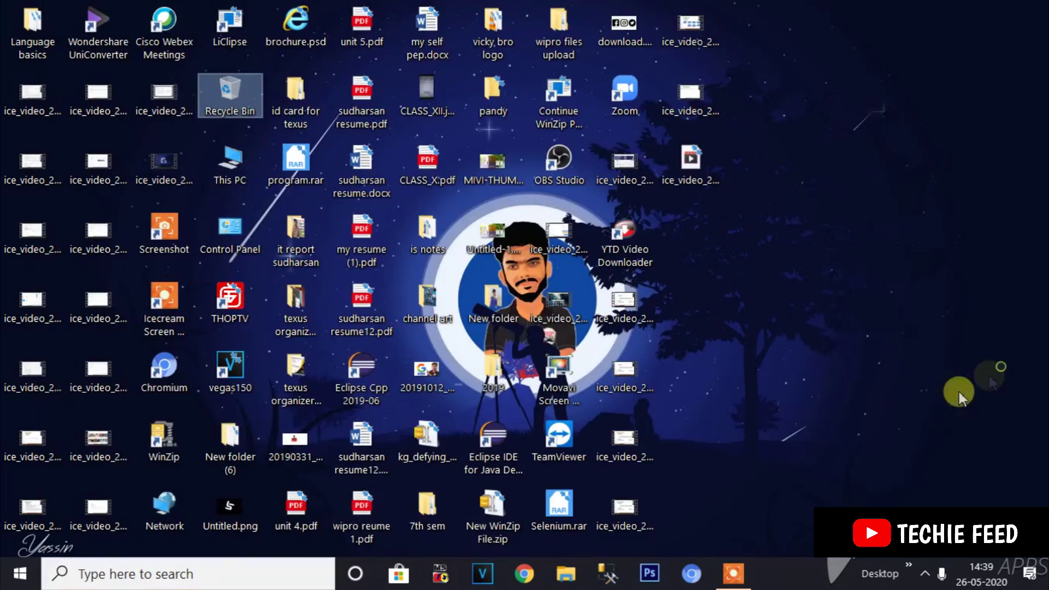
left_click(224, 579)
left_click(915, 379)
left_click(7, 582)
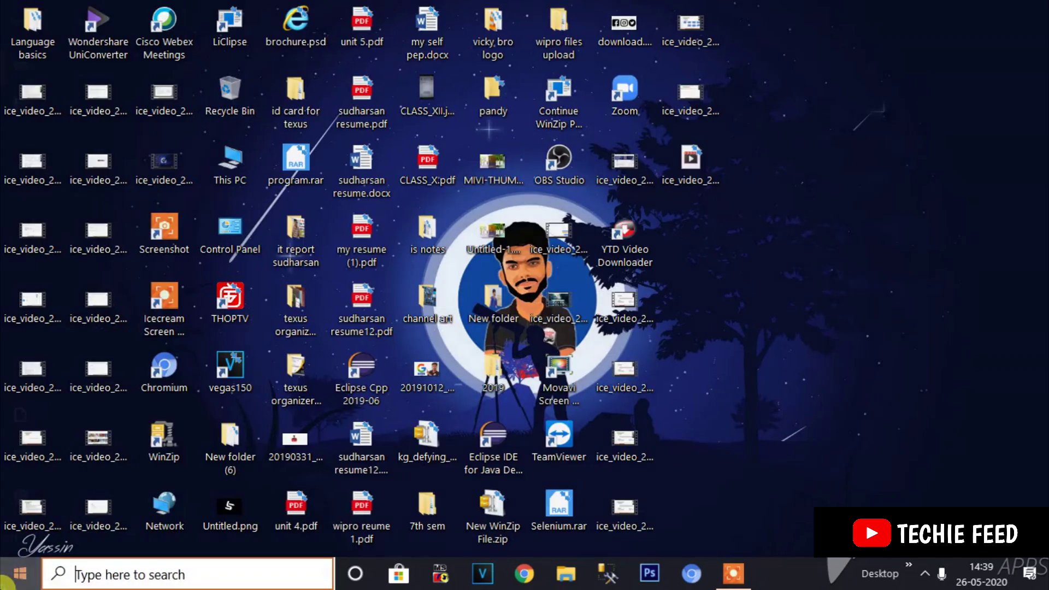
left_click(8, 582)
left_click(936, 263)
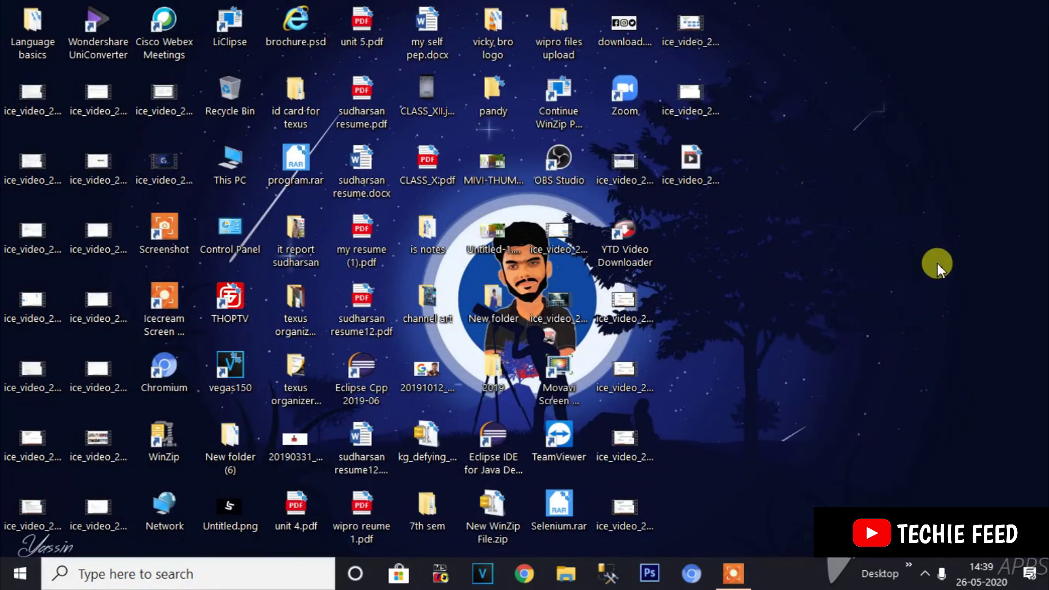